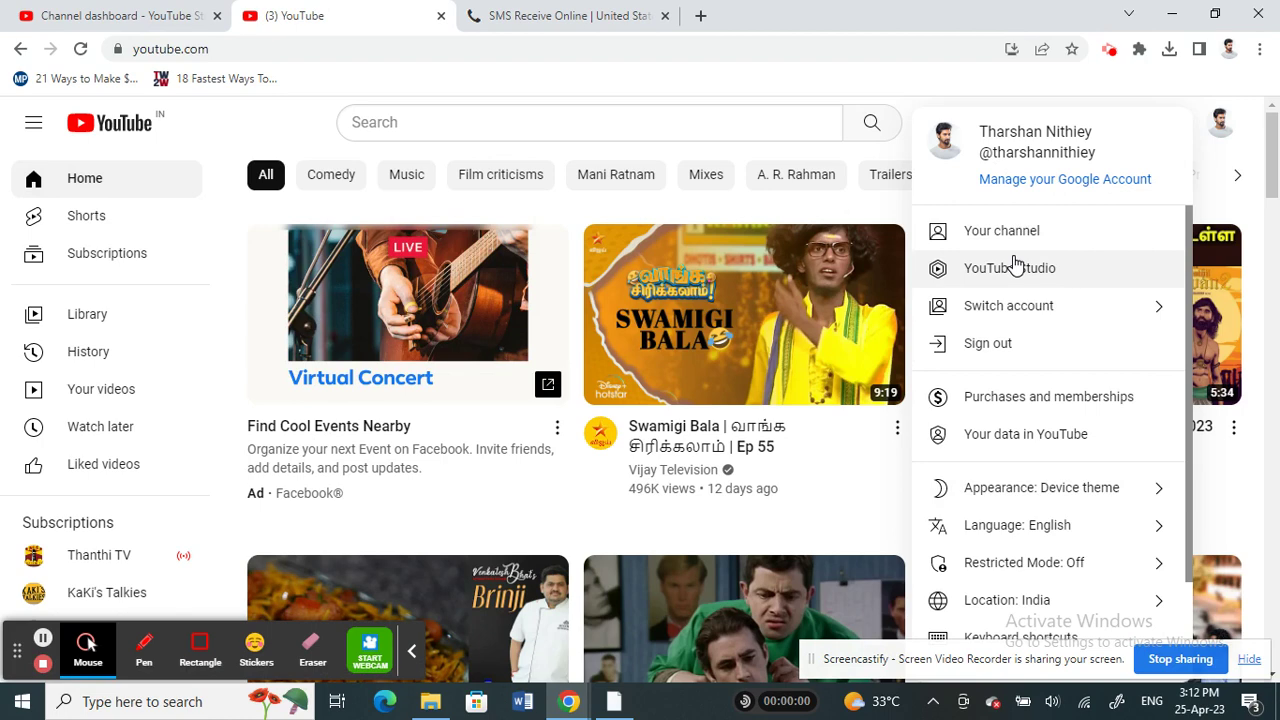
Switch to the YouTube Studio channel dashboard tab.
key("ctrl+shift+Tab")
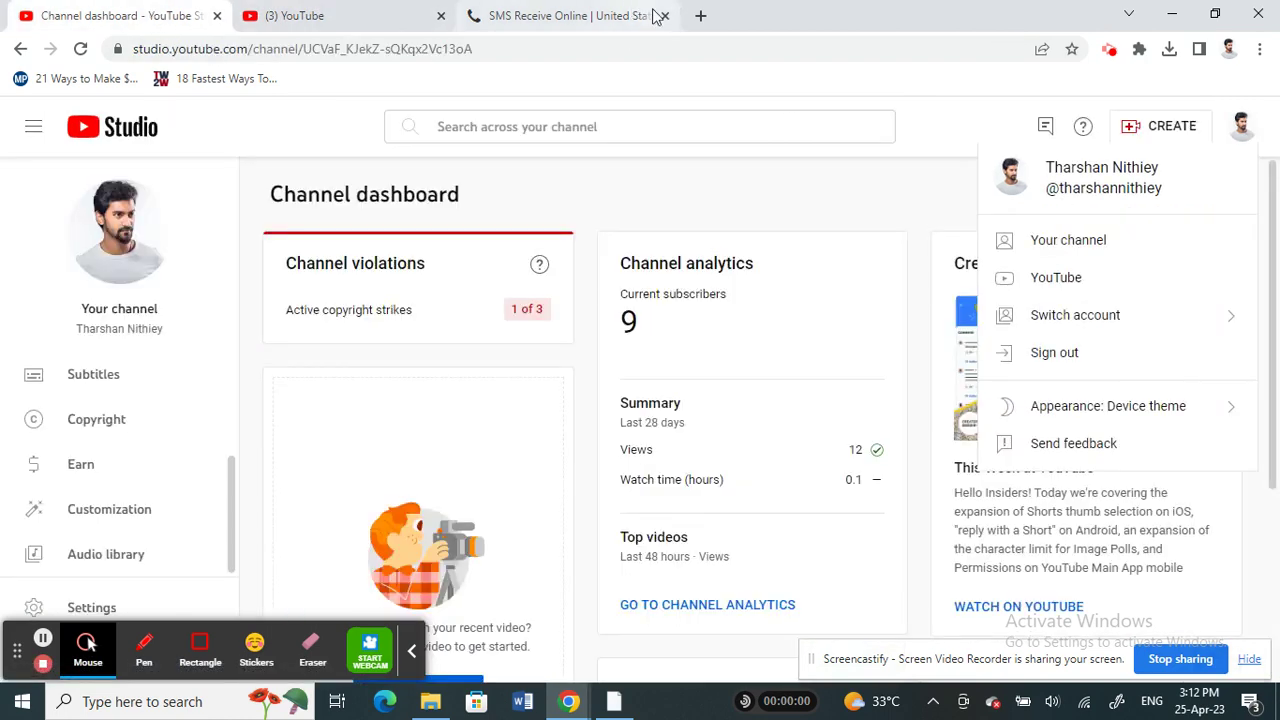
Dismiss the account menu and go to Settings > Channel > Feature eligibility.
left_click(903, 209)
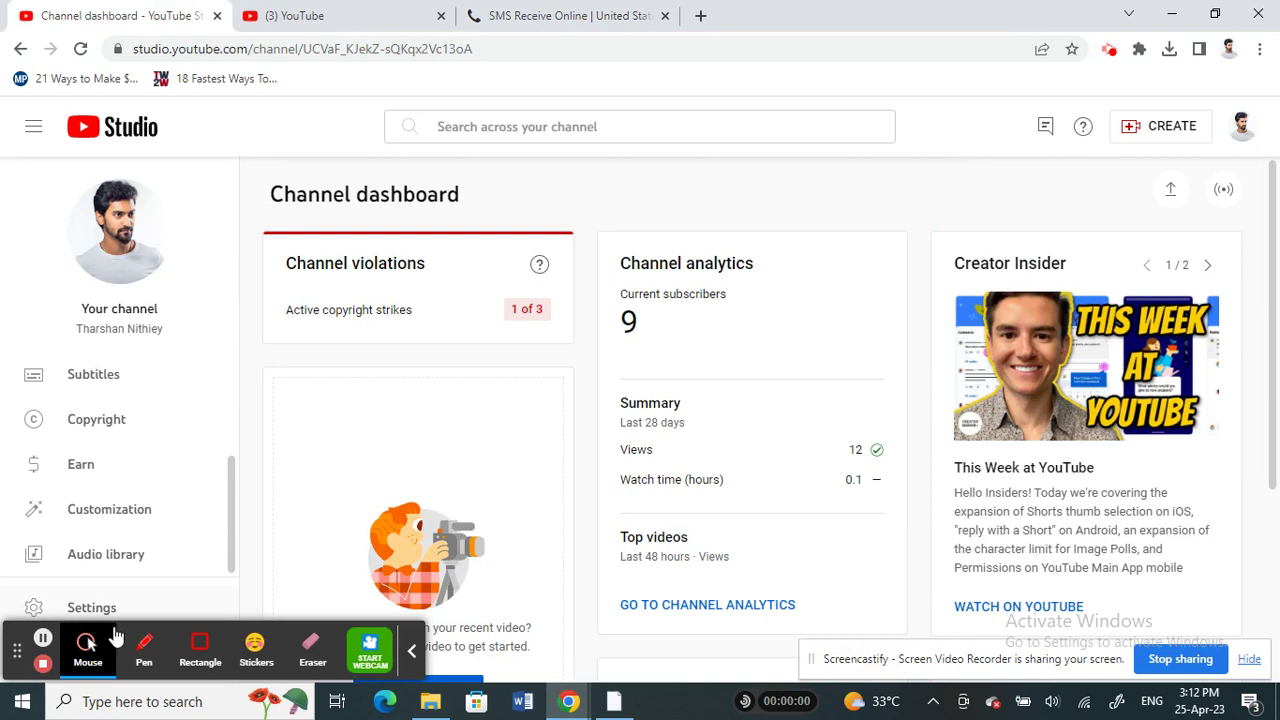
left_click(86, 608)
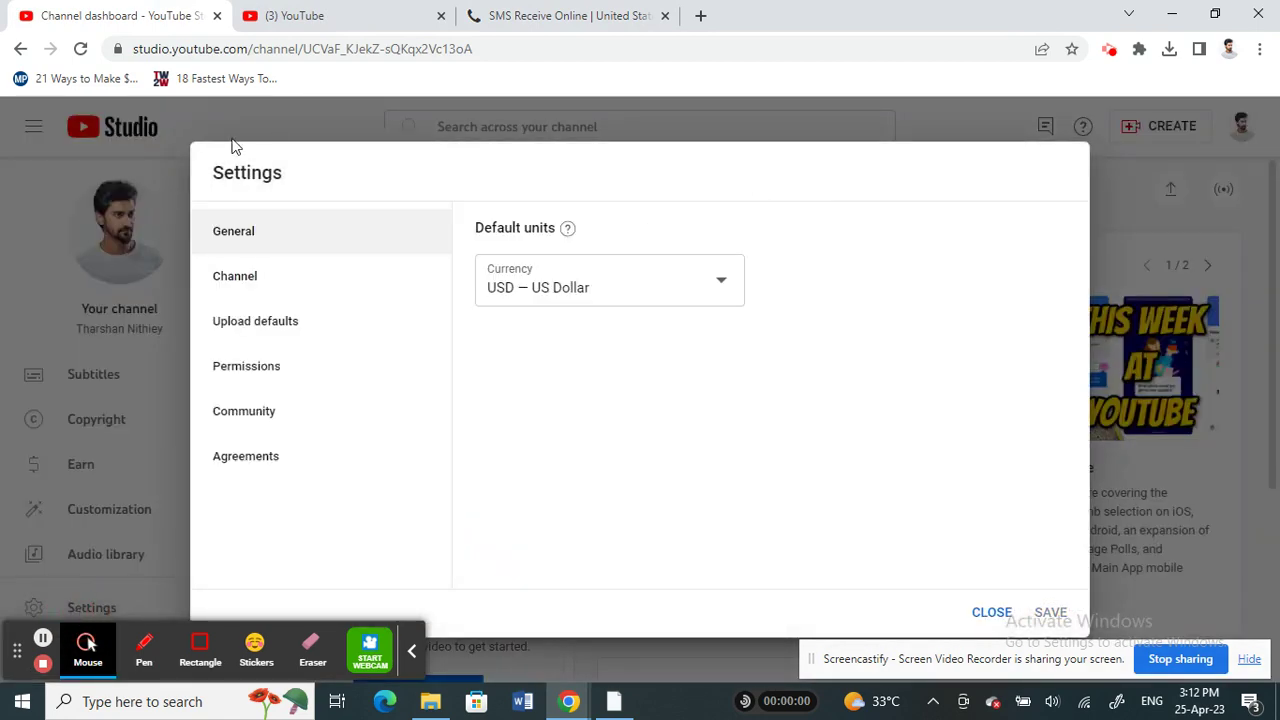
left_click(233, 284)
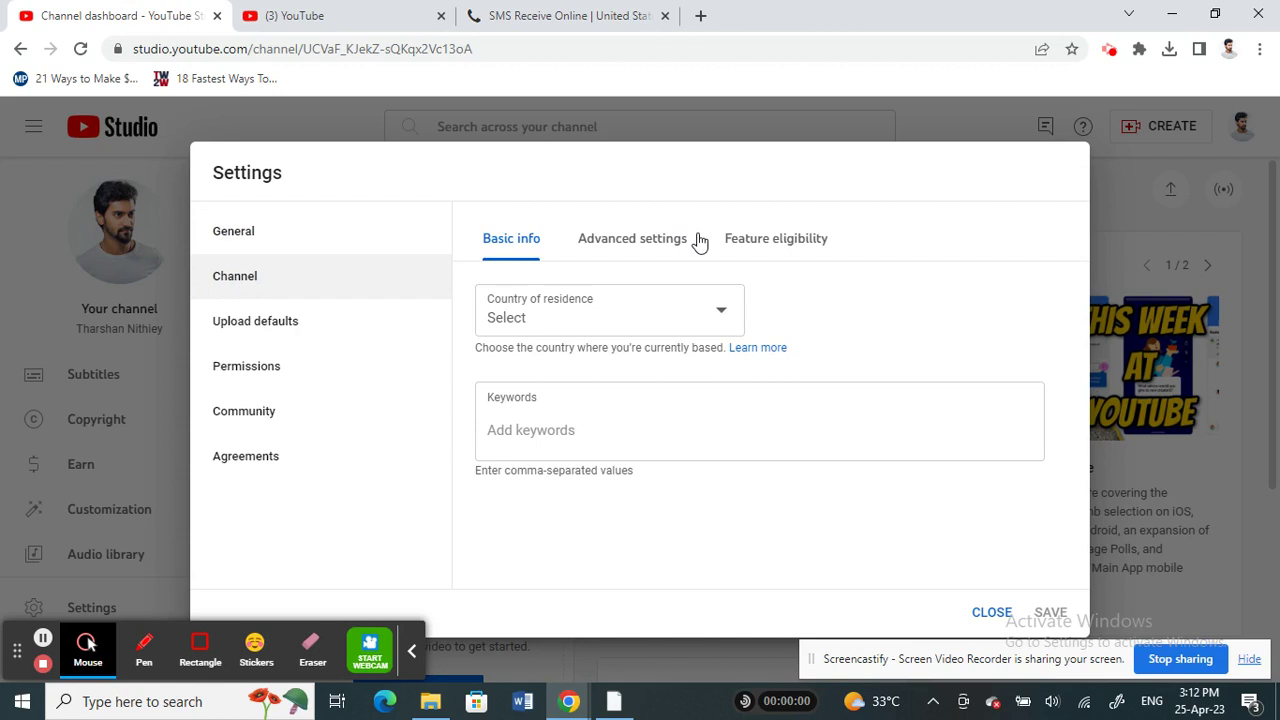
left_click(776, 244)
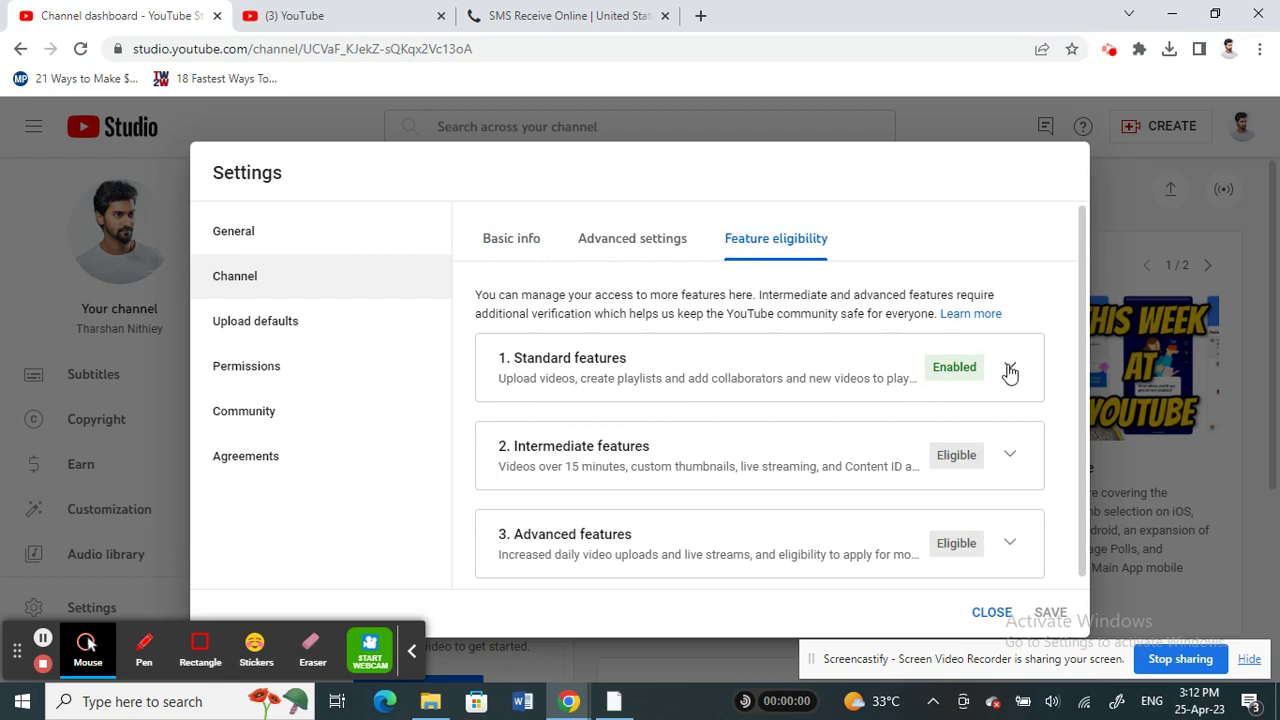
Expand the Intermediate features details and scroll through its requirements.
left_click(1008, 455)
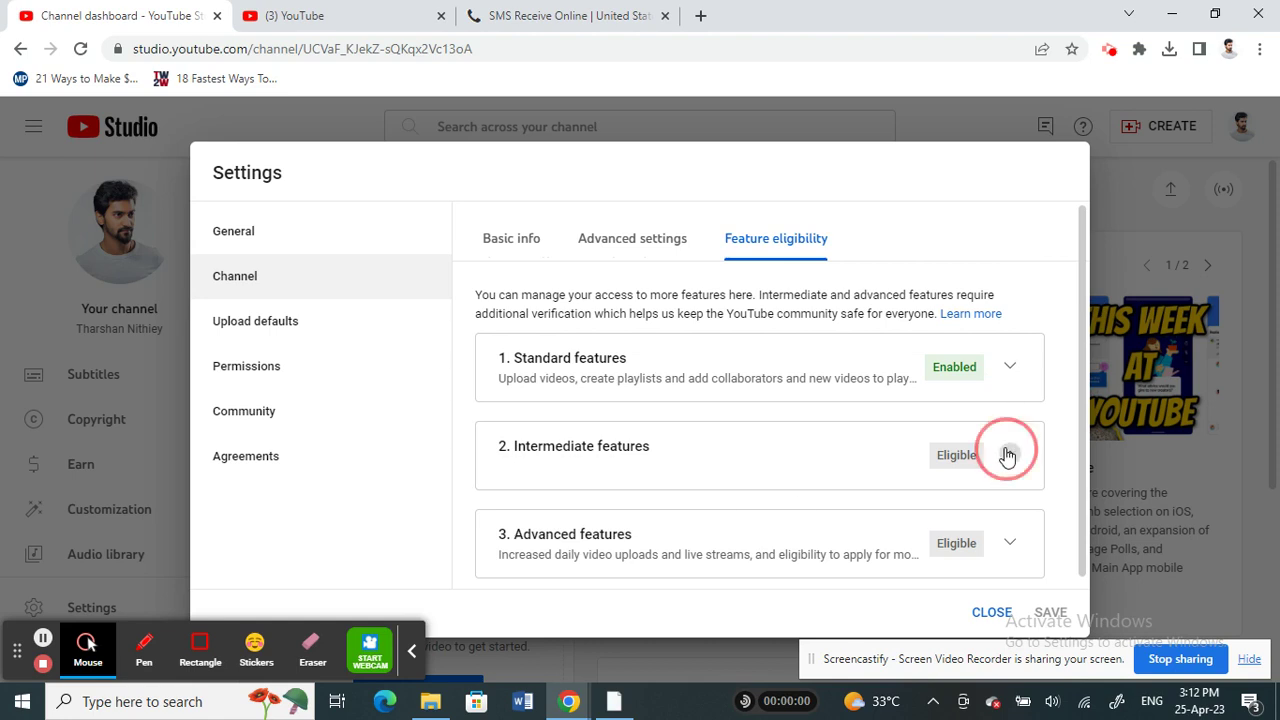
scroll(594, 475, "down", 2)
scroll(600, 485, "up", 1)
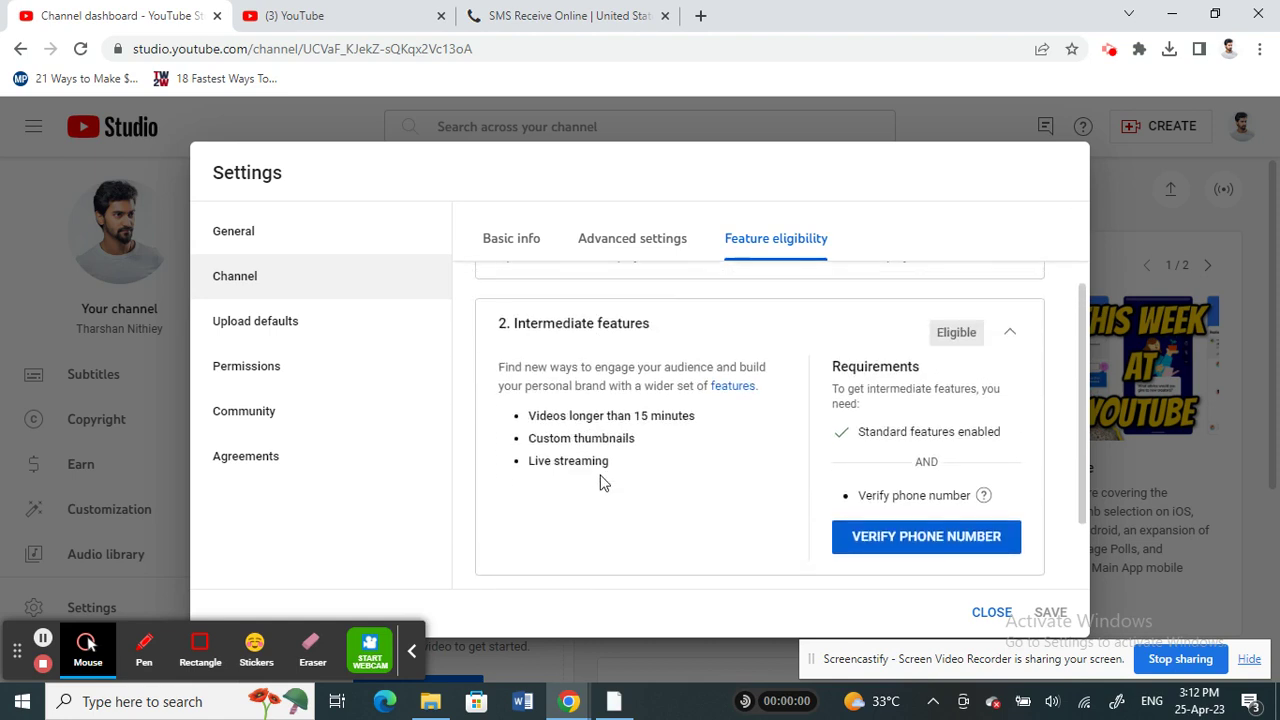
scroll(600, 480, "down", 1)
scroll(617, 466, "up", 1)
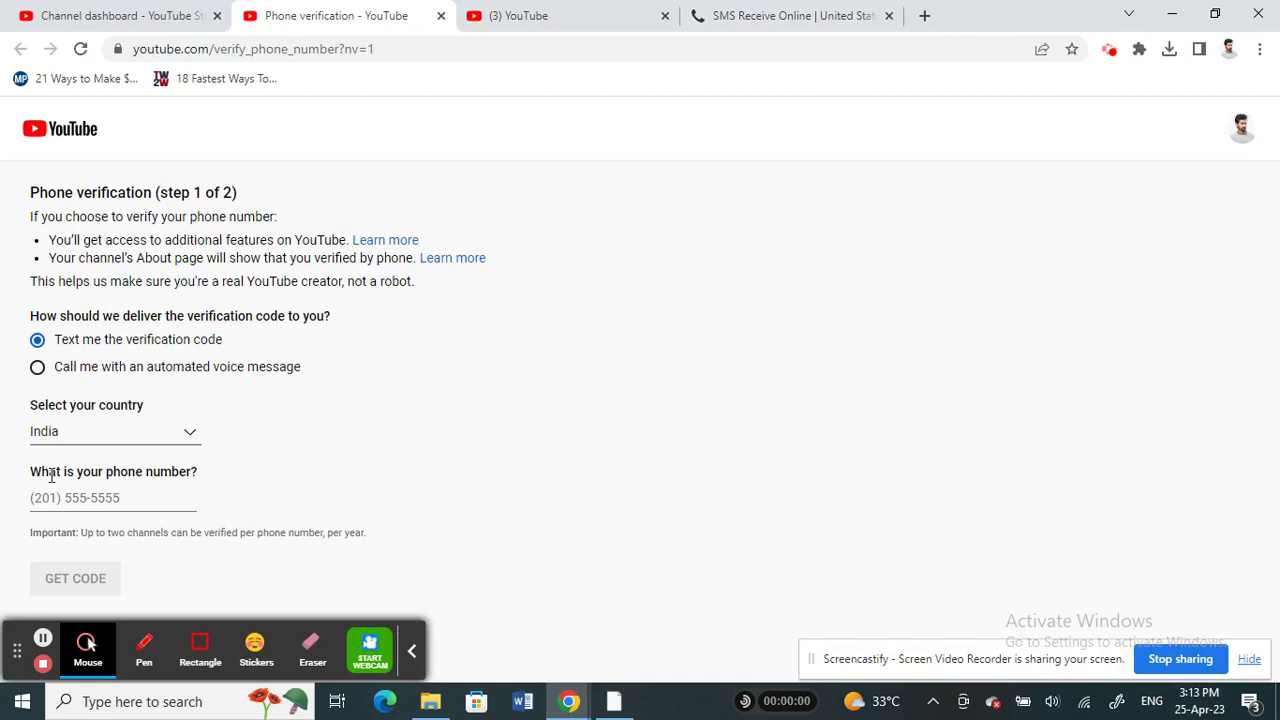
Load freephonenum.com in the temporary-number tab and scroll down to the country list.
left_click(751, 17)
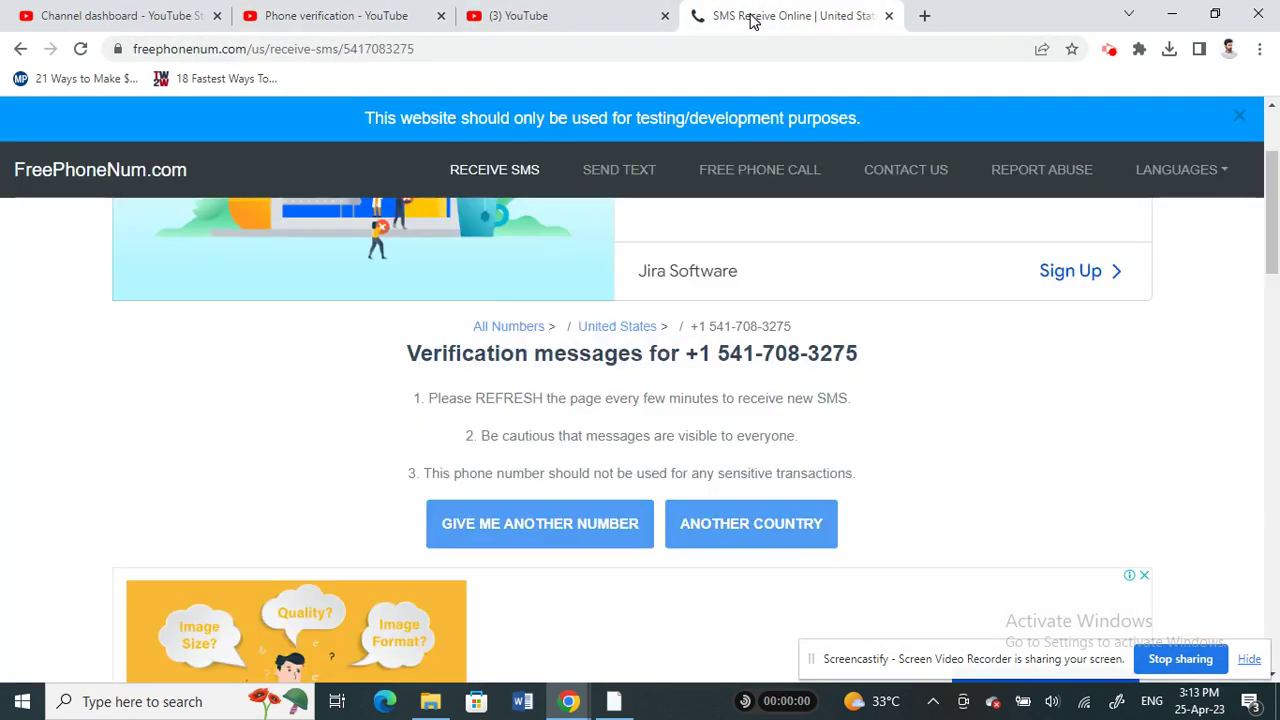
left_click(470, 49)
type("free")
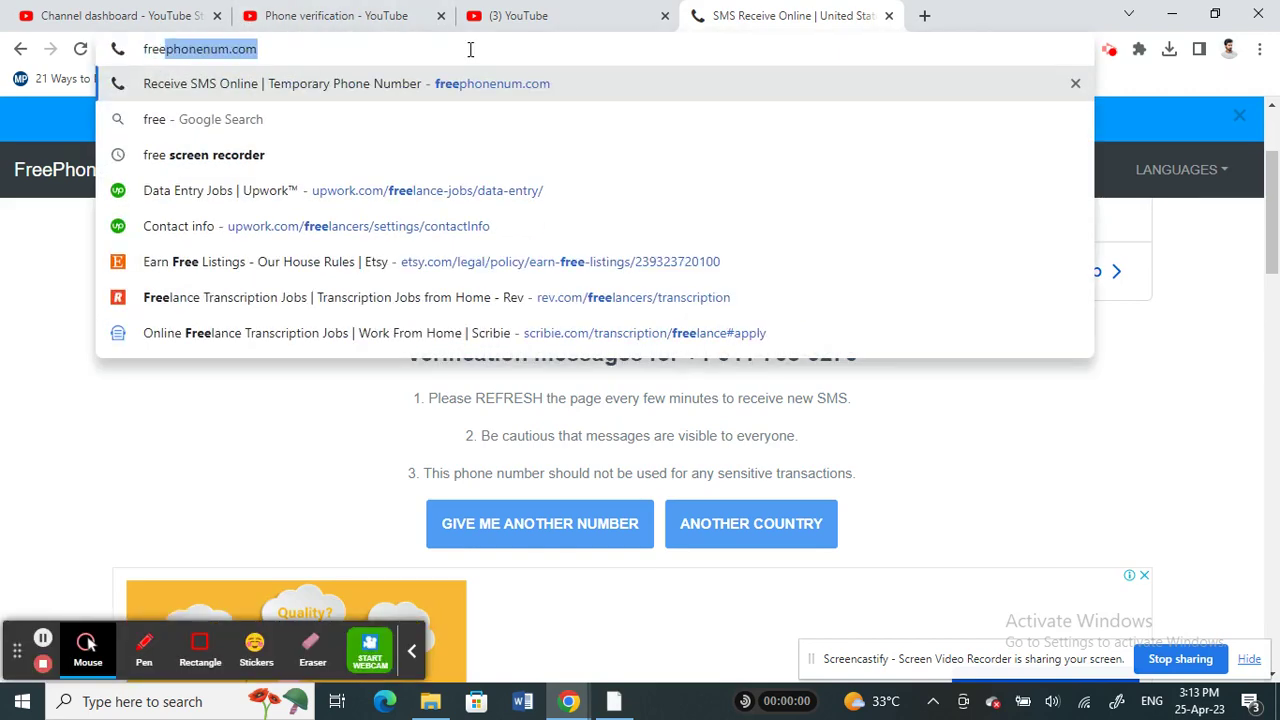
type("phi")
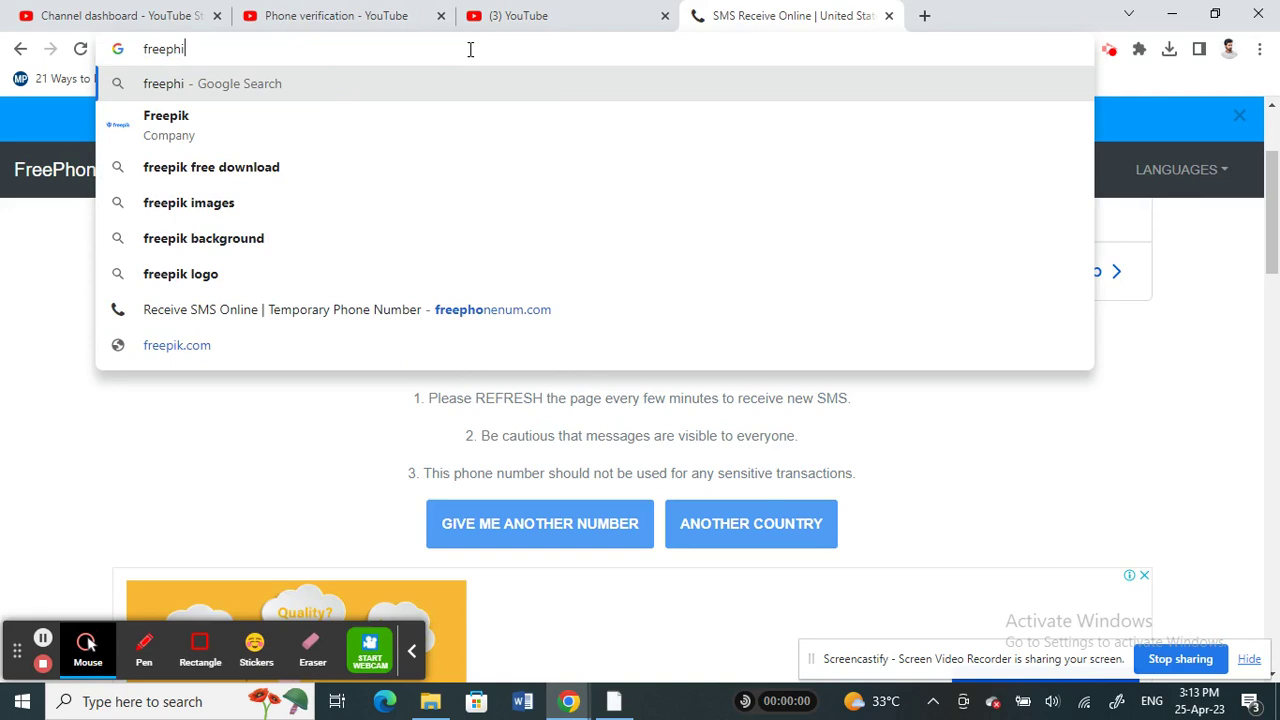
key("BackSpace")
type("onenum")
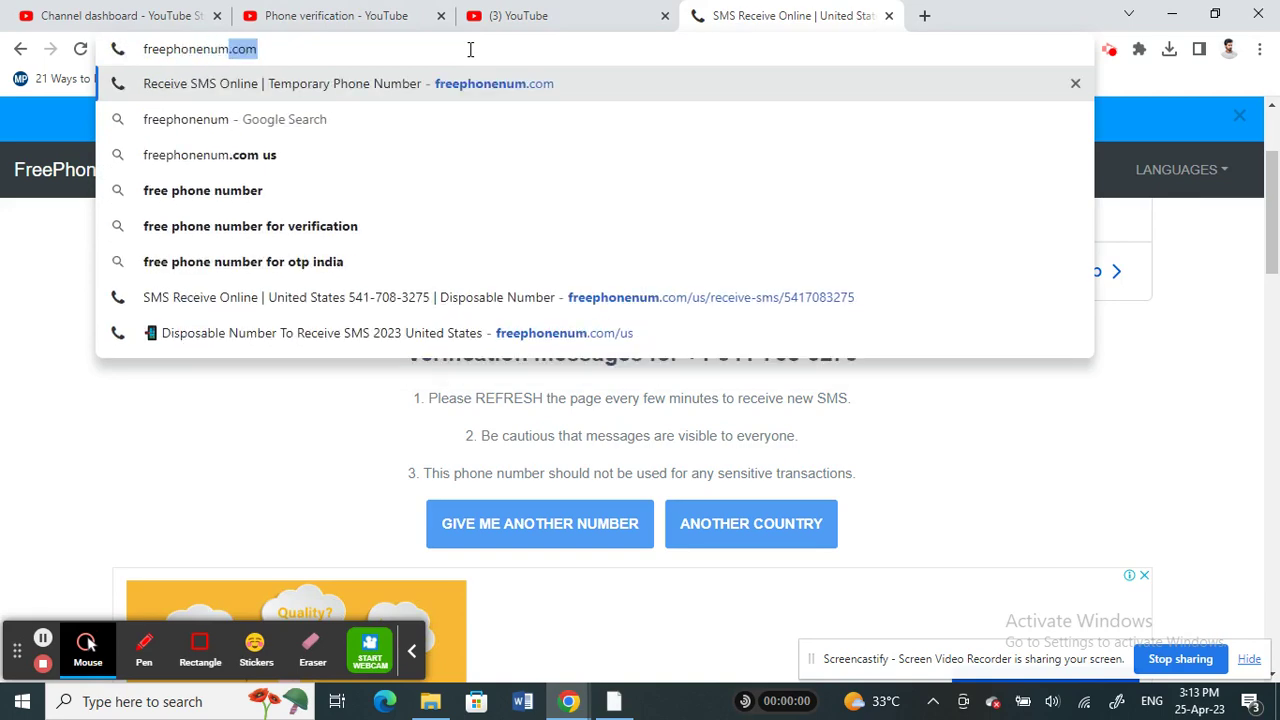
type(".com")
key("Return")
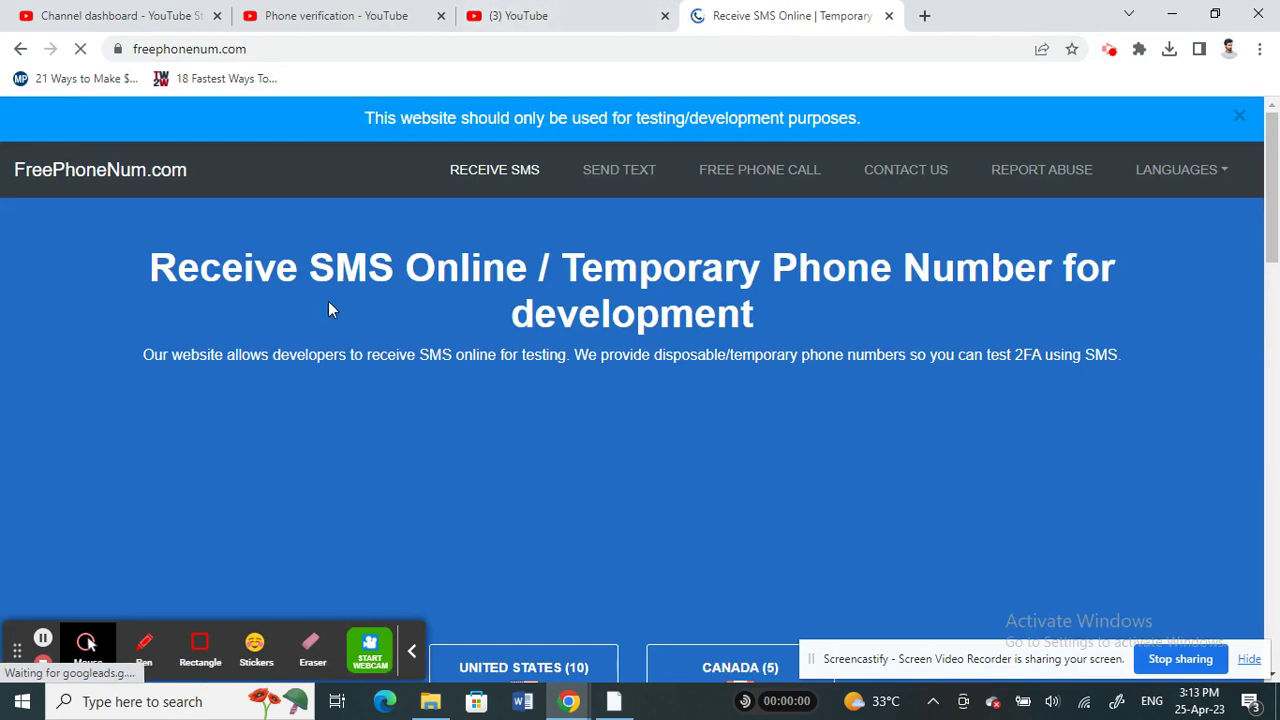
scroll(338, 328, "down", 1)
scroll(338, 328, "down", 1)
scroll(340, 310, "up", 3)
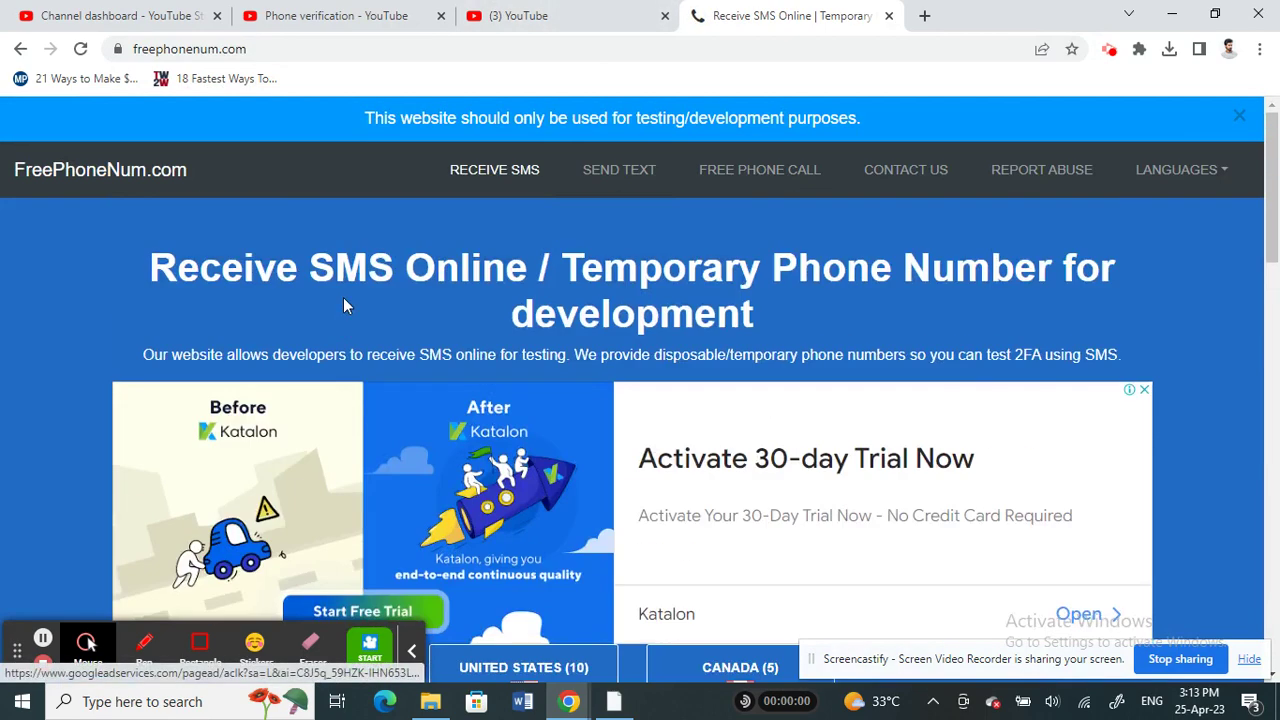
scroll(343, 296, "down", 3)
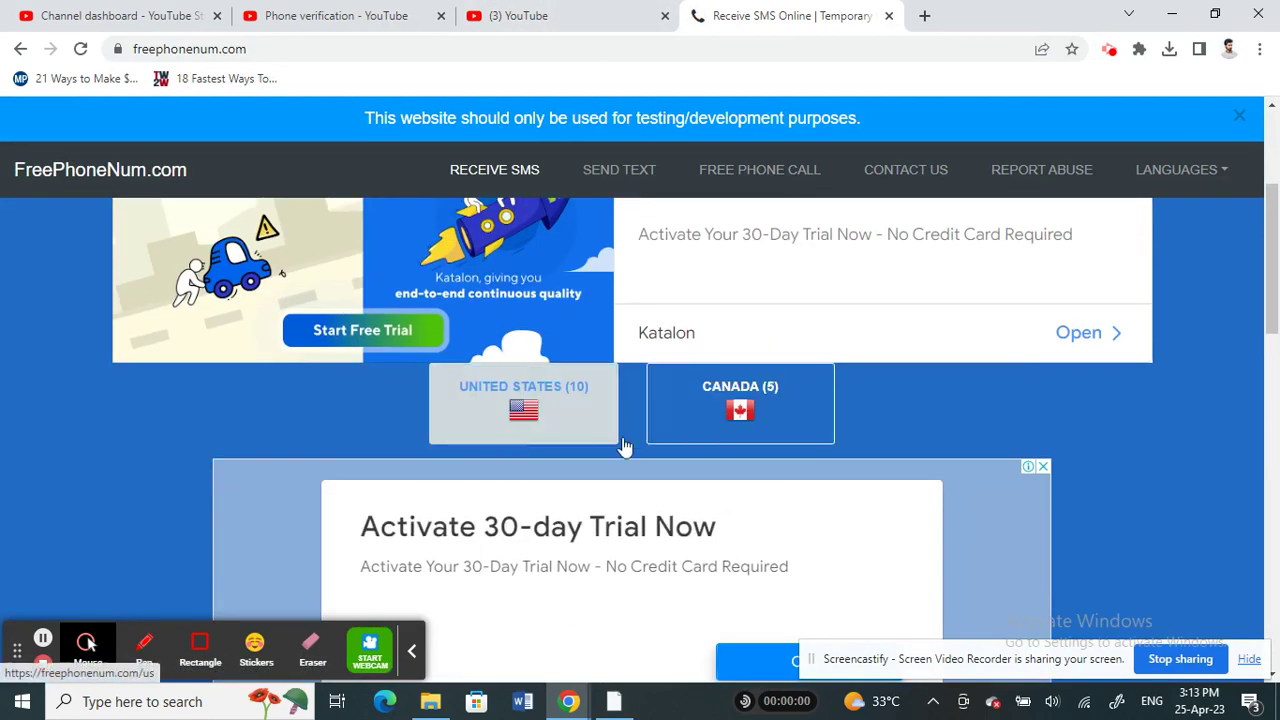
Open the United States numbers list and pick one temporary US number's messages page.
left_click(537, 418)
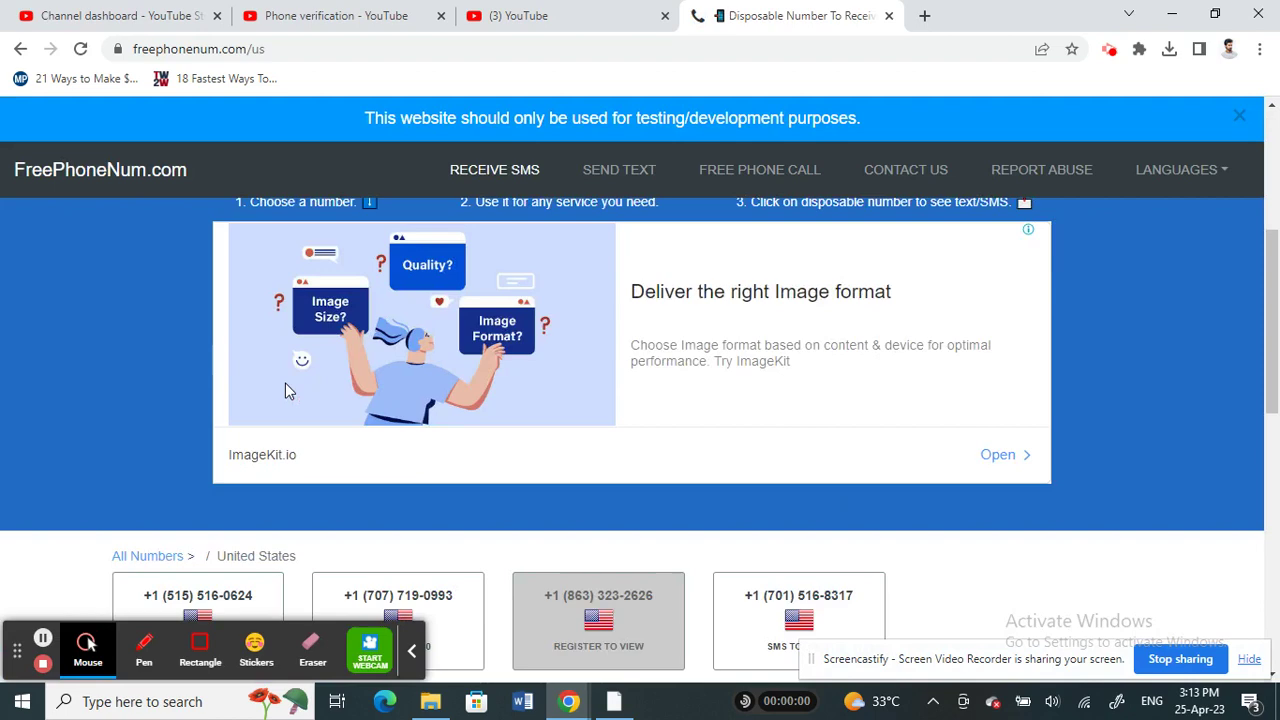
scroll(358, 378, "down", 2)
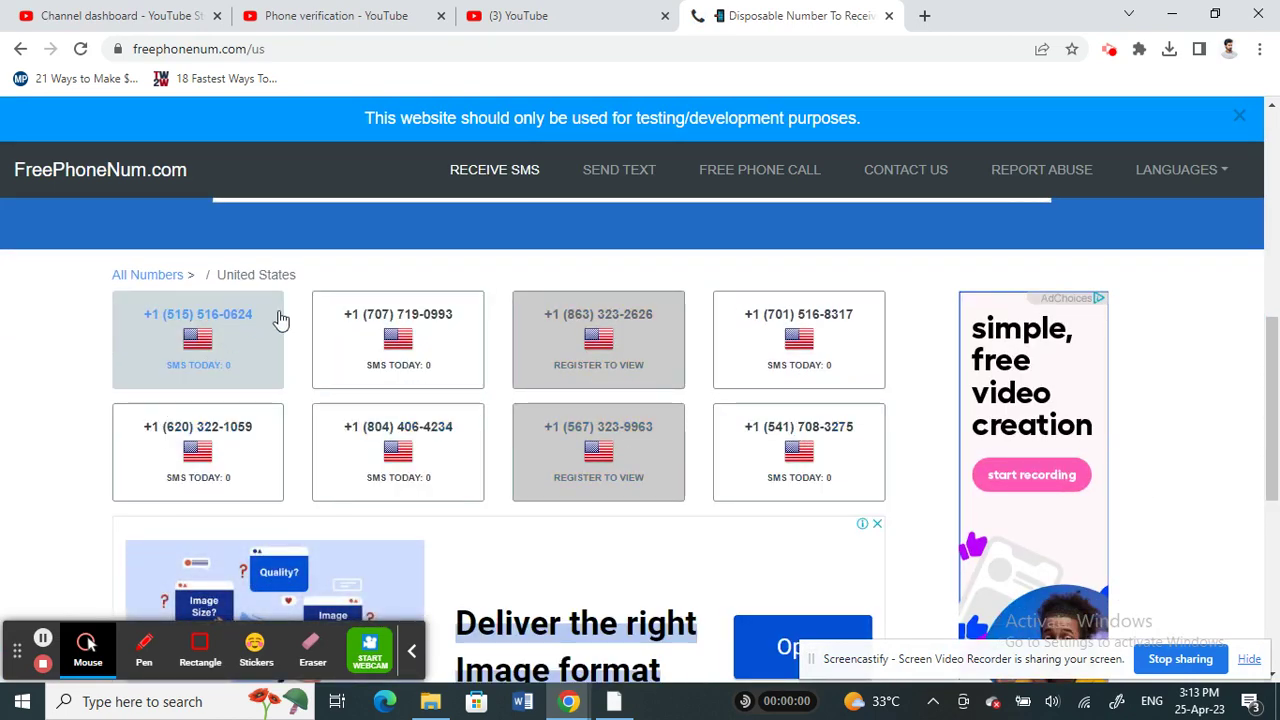
left_click(414, 367)
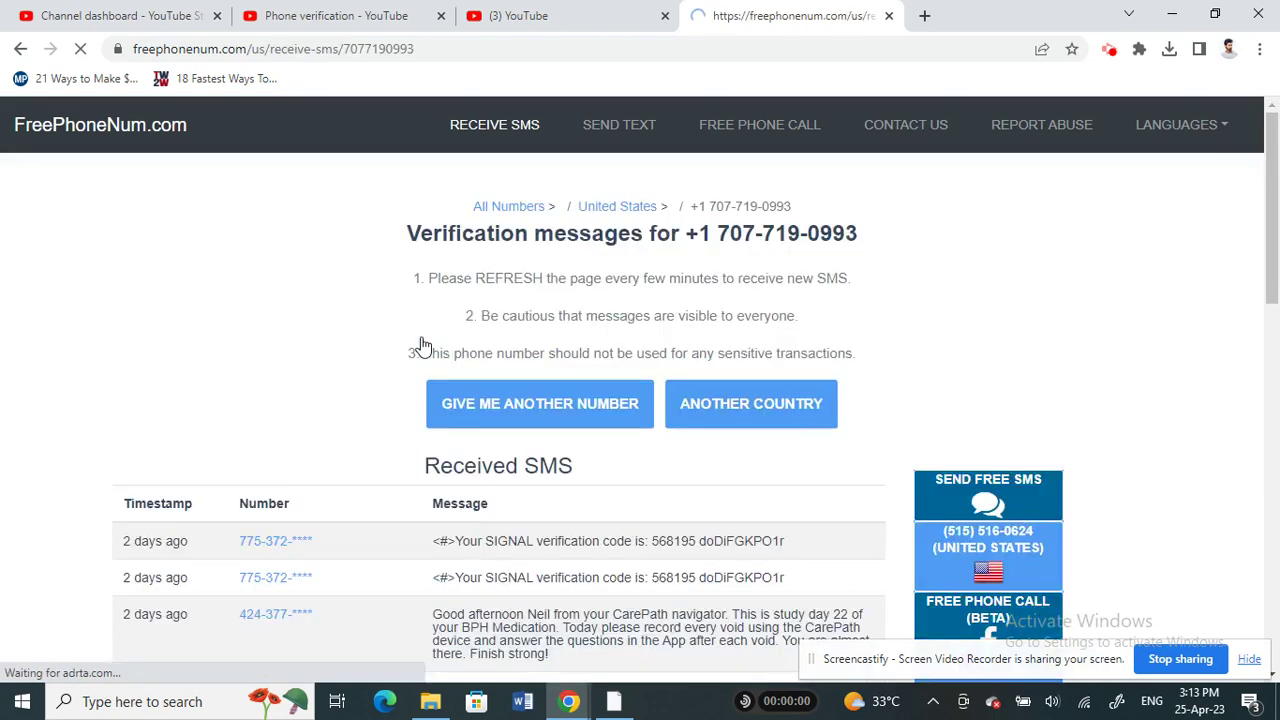
Select the temporary number in the page heading and return to YouTube's verification tab.
scroll(449, 381, "down", 1)
scroll(449, 381, "down", 1)
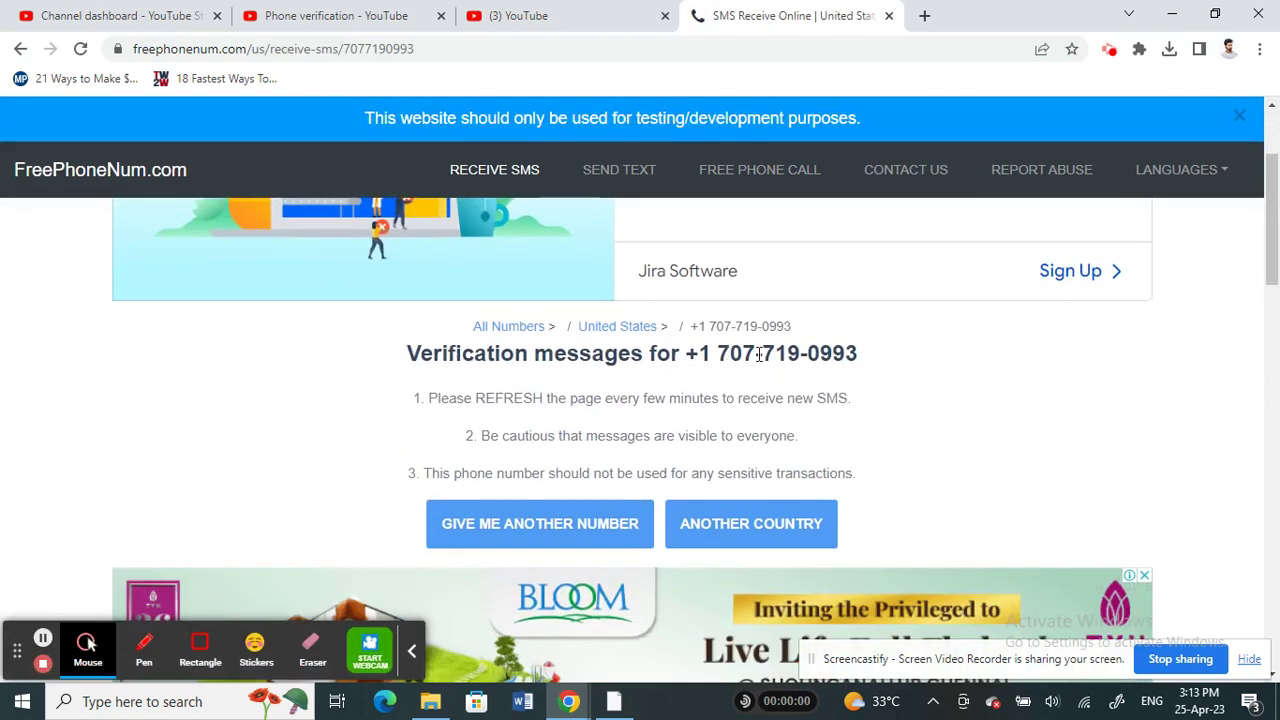
left_click_drag(857, 347, 722, 346)
key("ctrl+c")
left_click(322, 16)
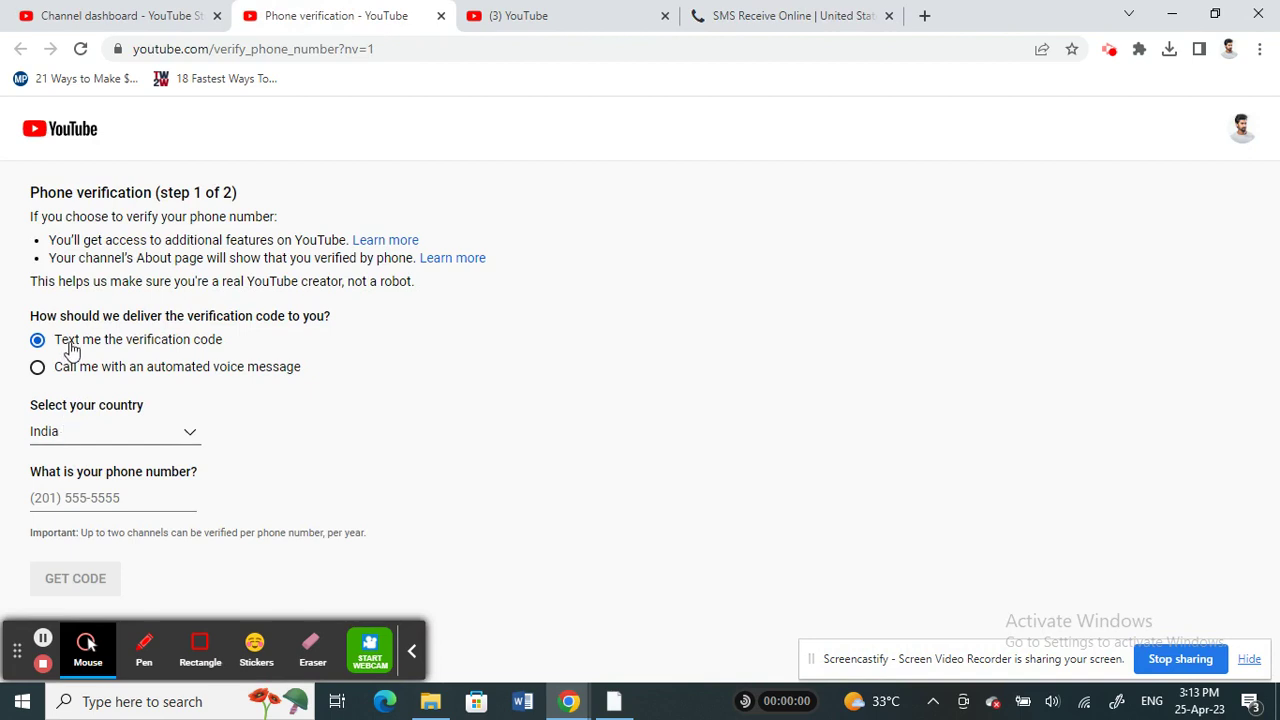
Select United States, paste the temporary number, and request the code by text message.
left_click(64, 431)
scroll(107, 457, "down", 15)
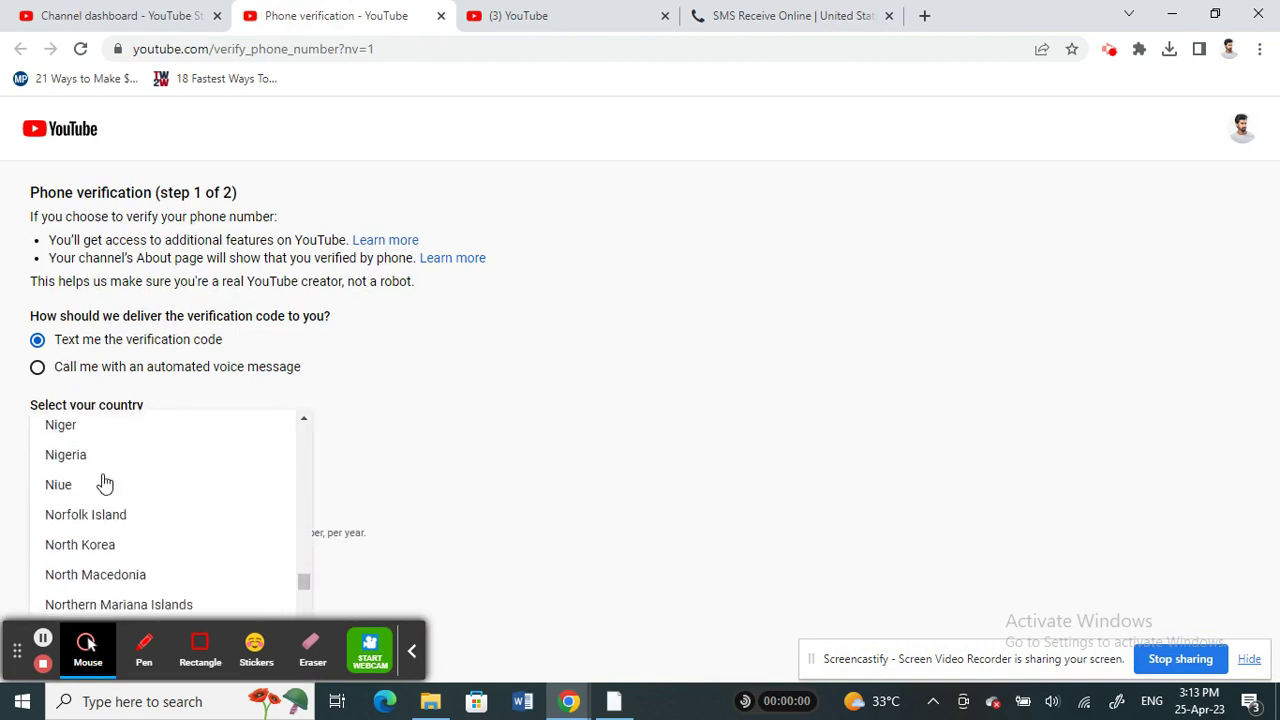
scroll(105, 483, "down", 20)
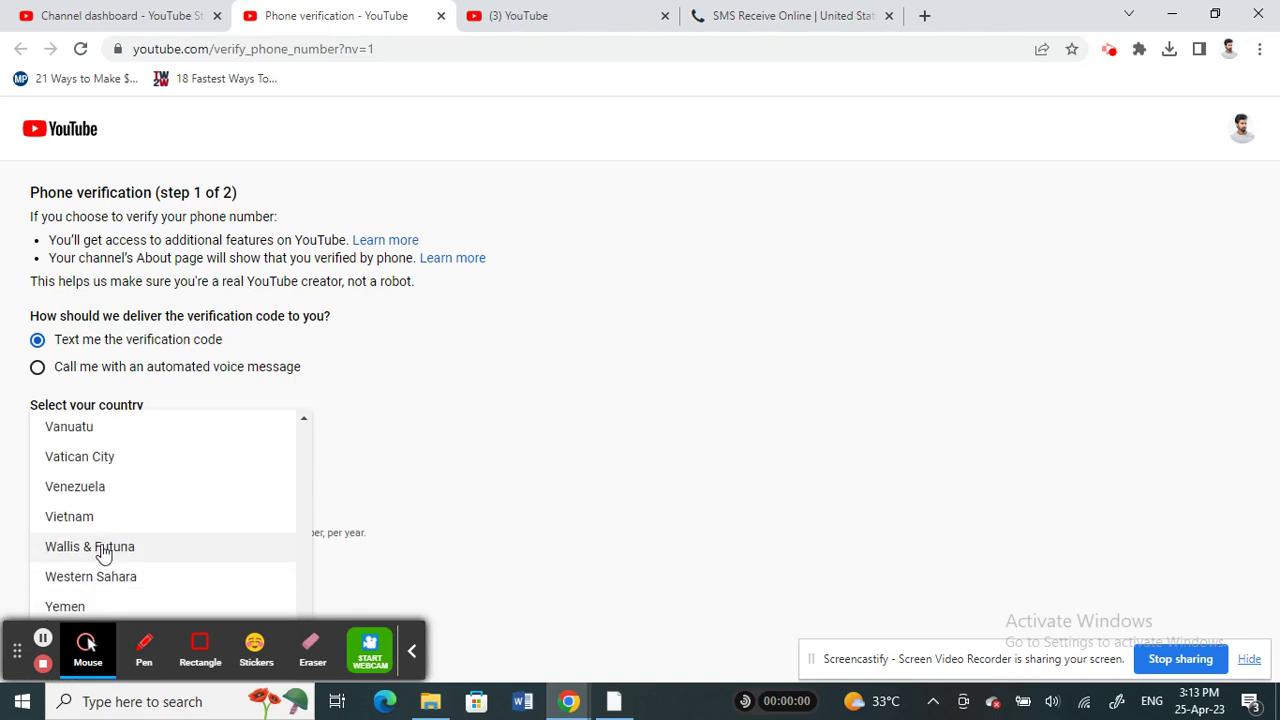
scroll(103, 545, "up", 3)
left_click(150, 435)
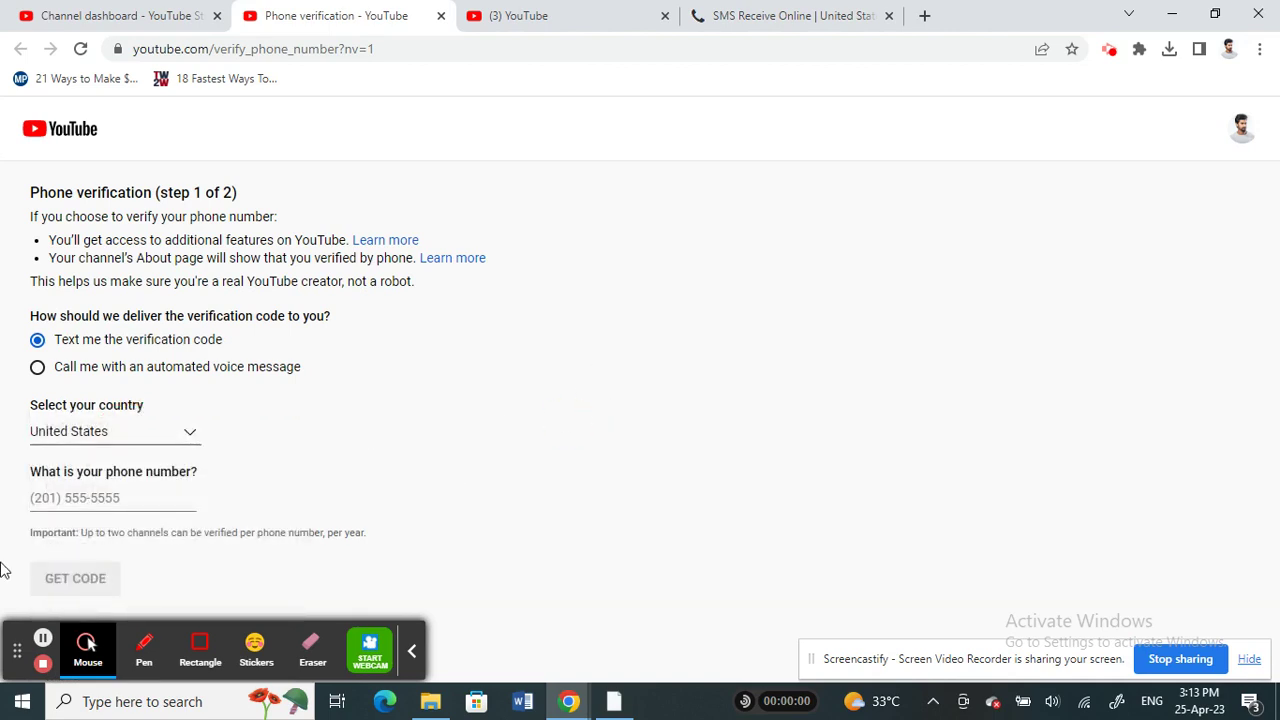
left_click(82, 490)
key("ctrl+v")
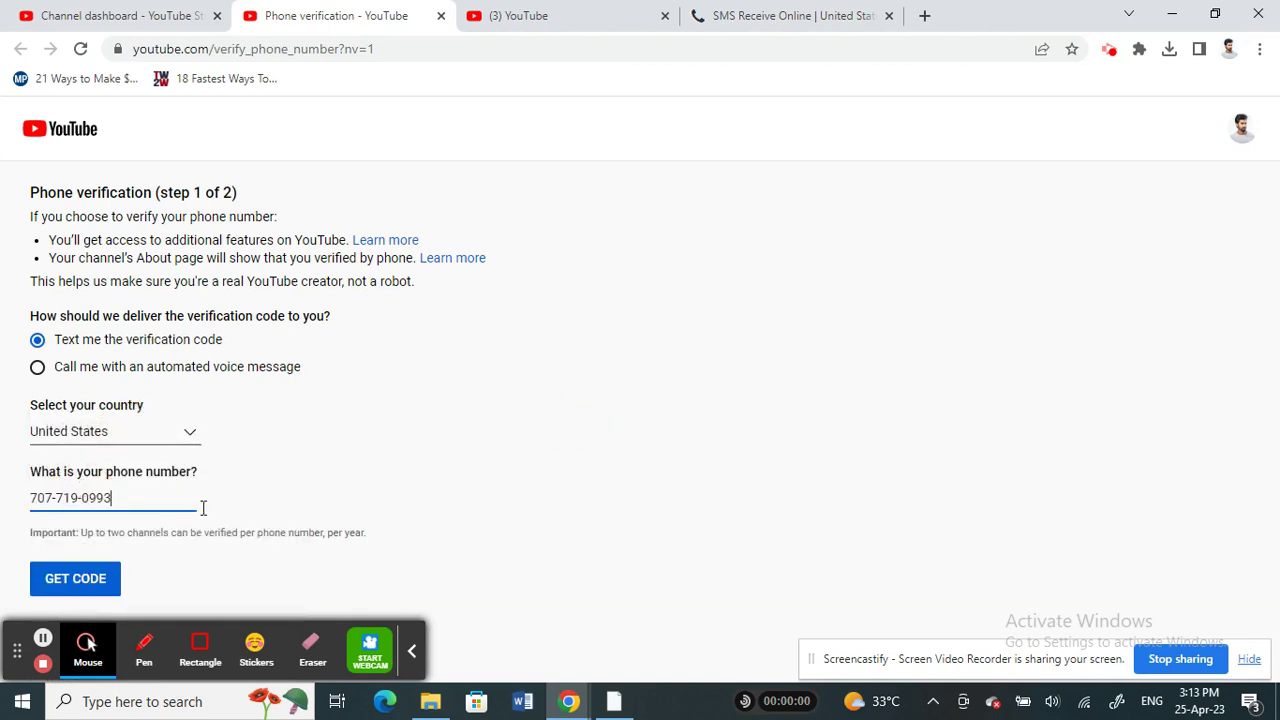
left_click(63, 592)
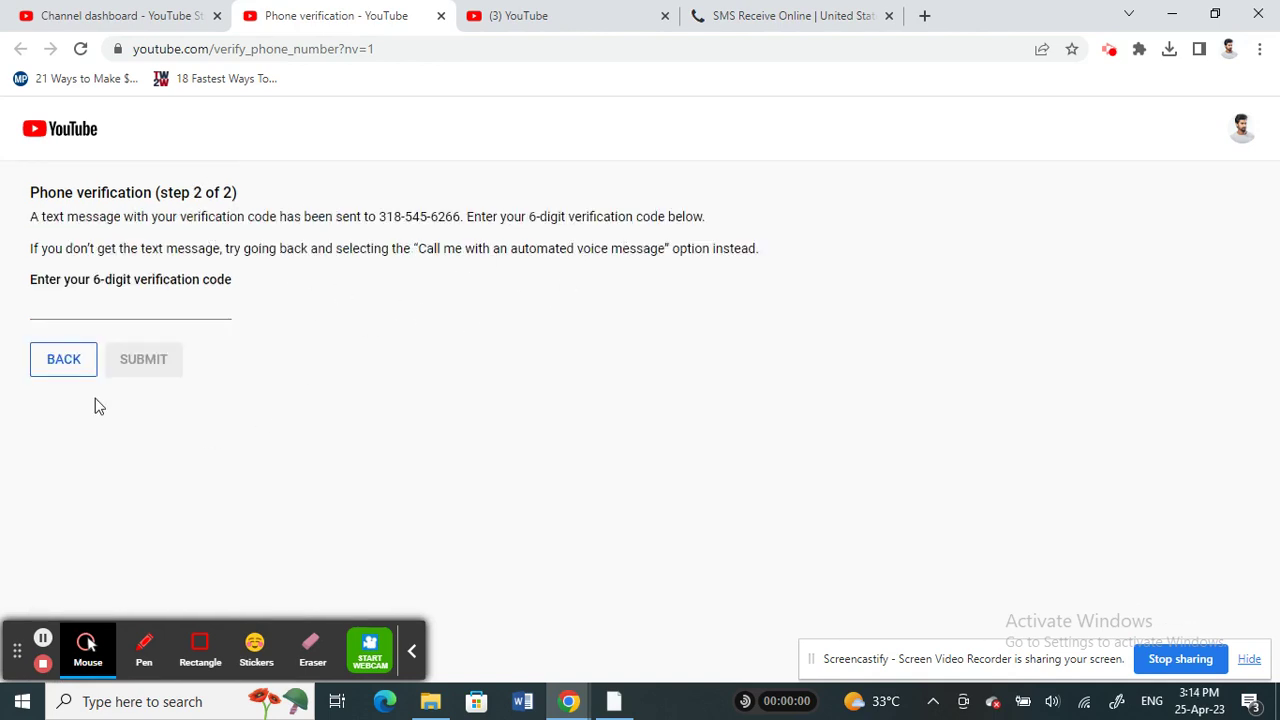
left_click(716, 14)
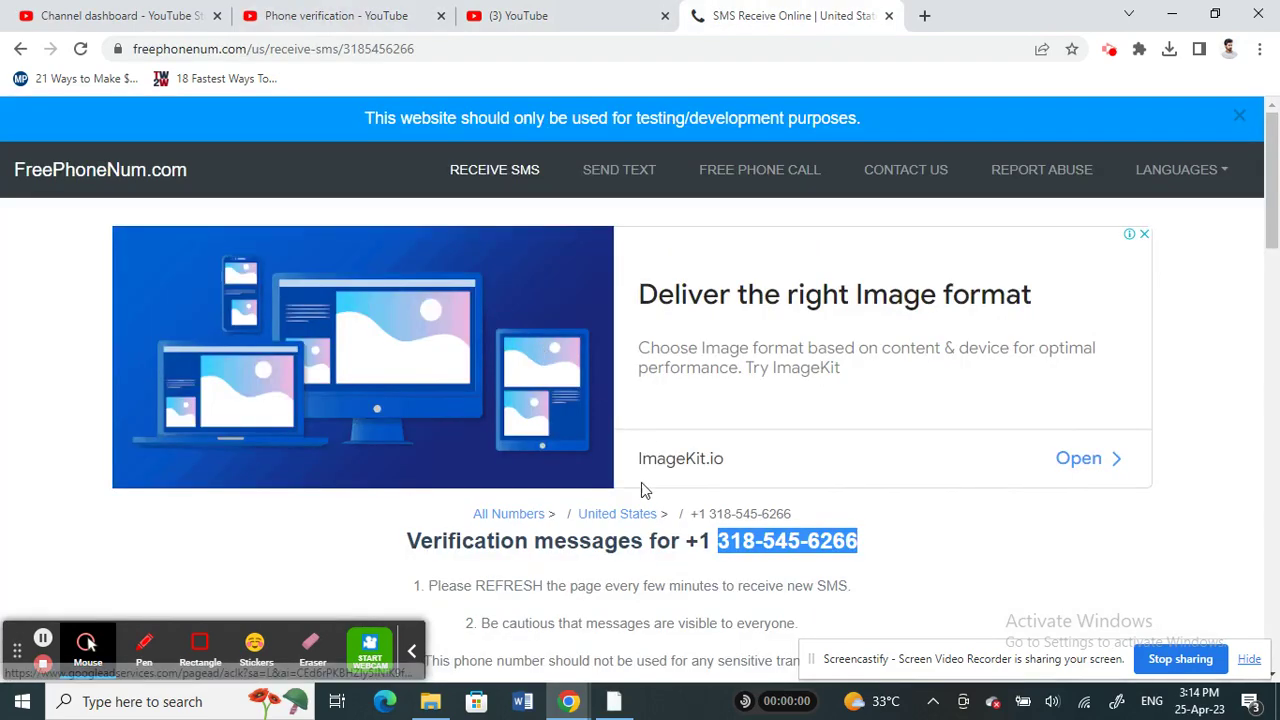
left_click(79, 49)
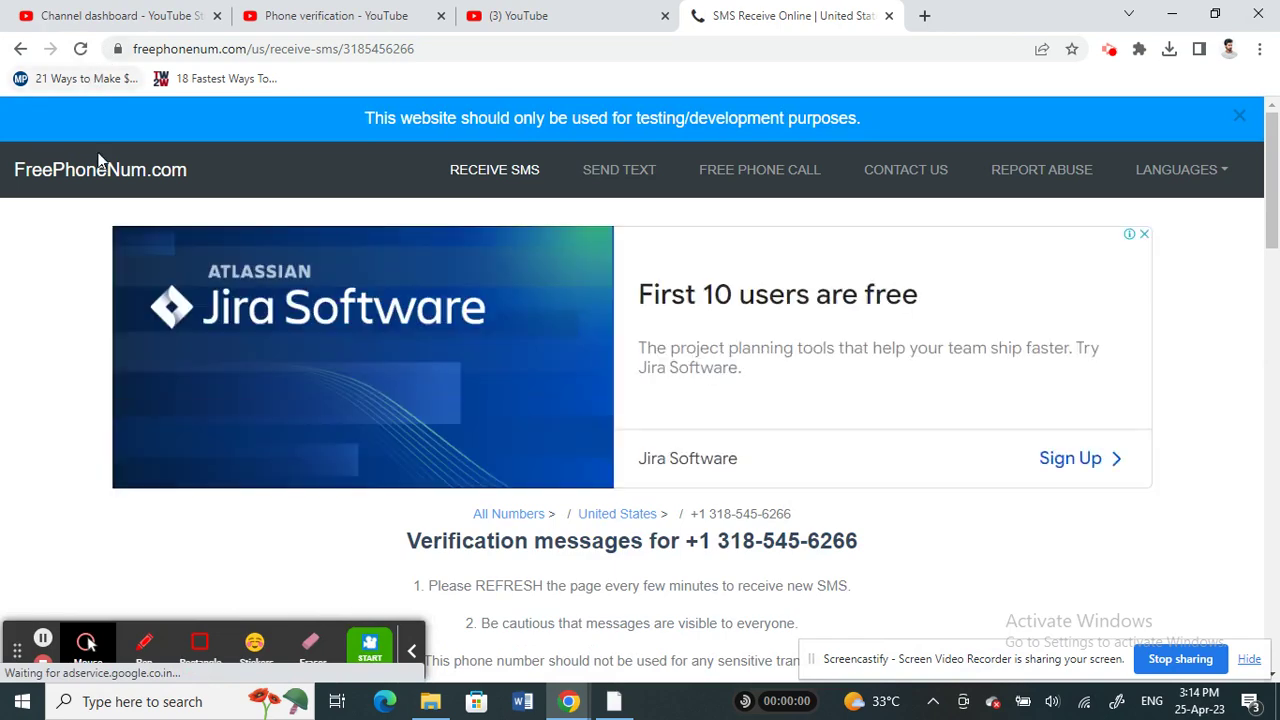
scroll(150, 320, "down", 2)
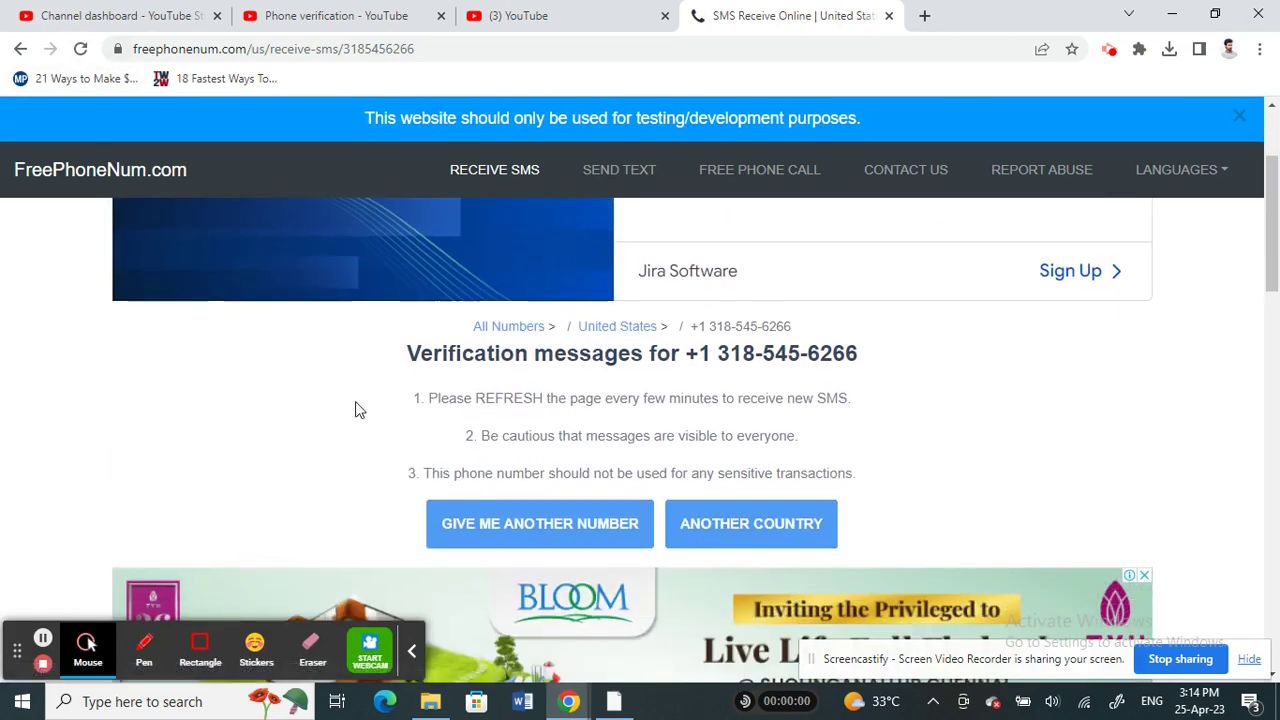
scroll(250, 262, "up", 2)
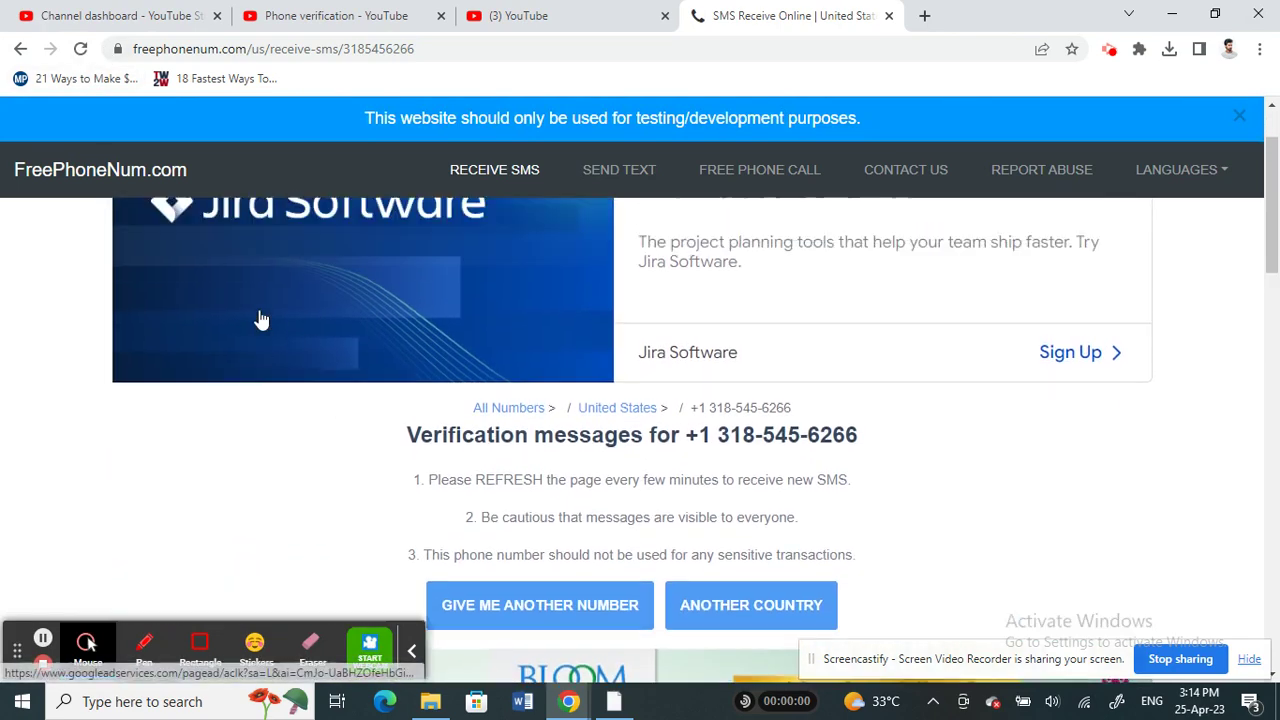
left_click(82, 48)
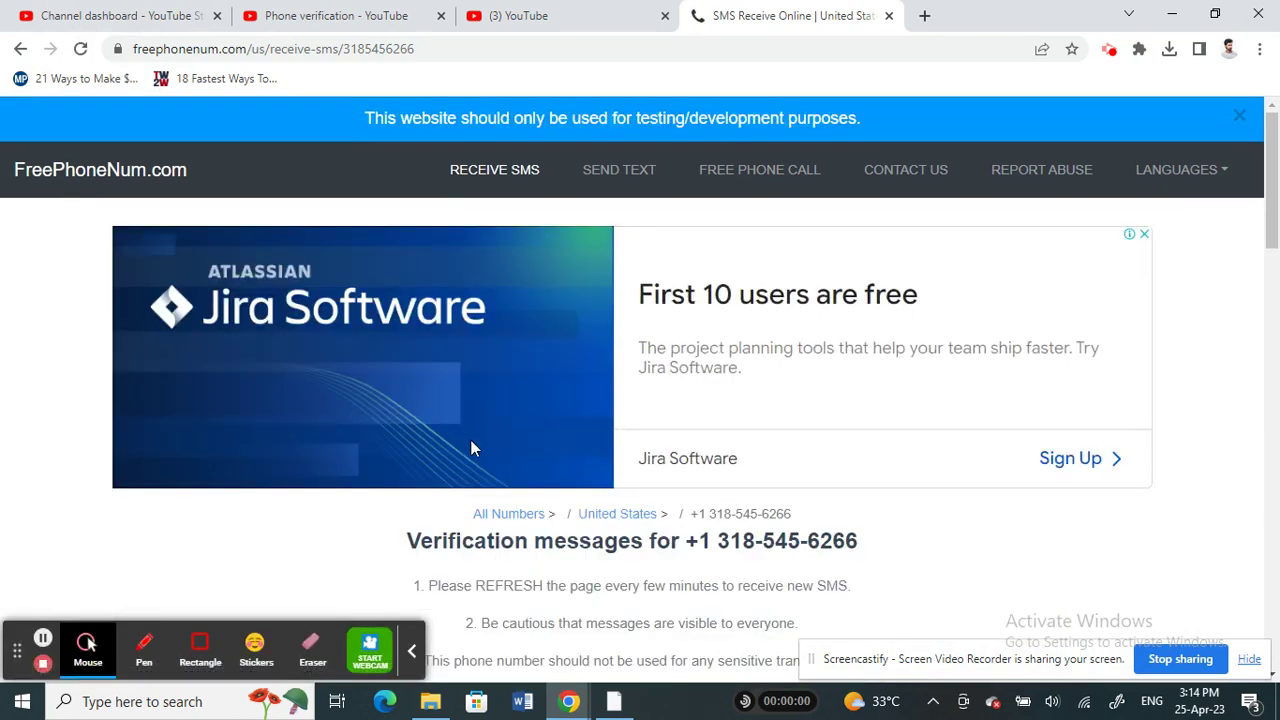
scroll(500, 458, "down", 1)
scroll(515, 484, "down", 2)
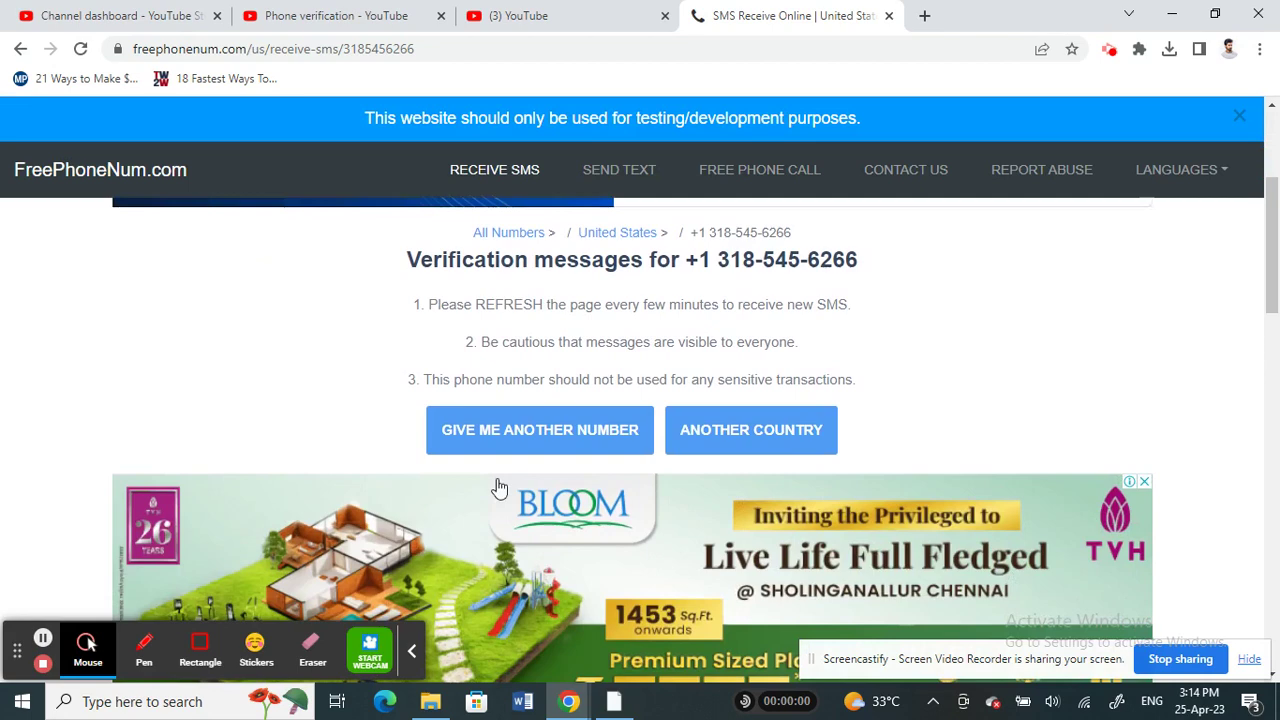
scroll(495, 450, "down", 5)
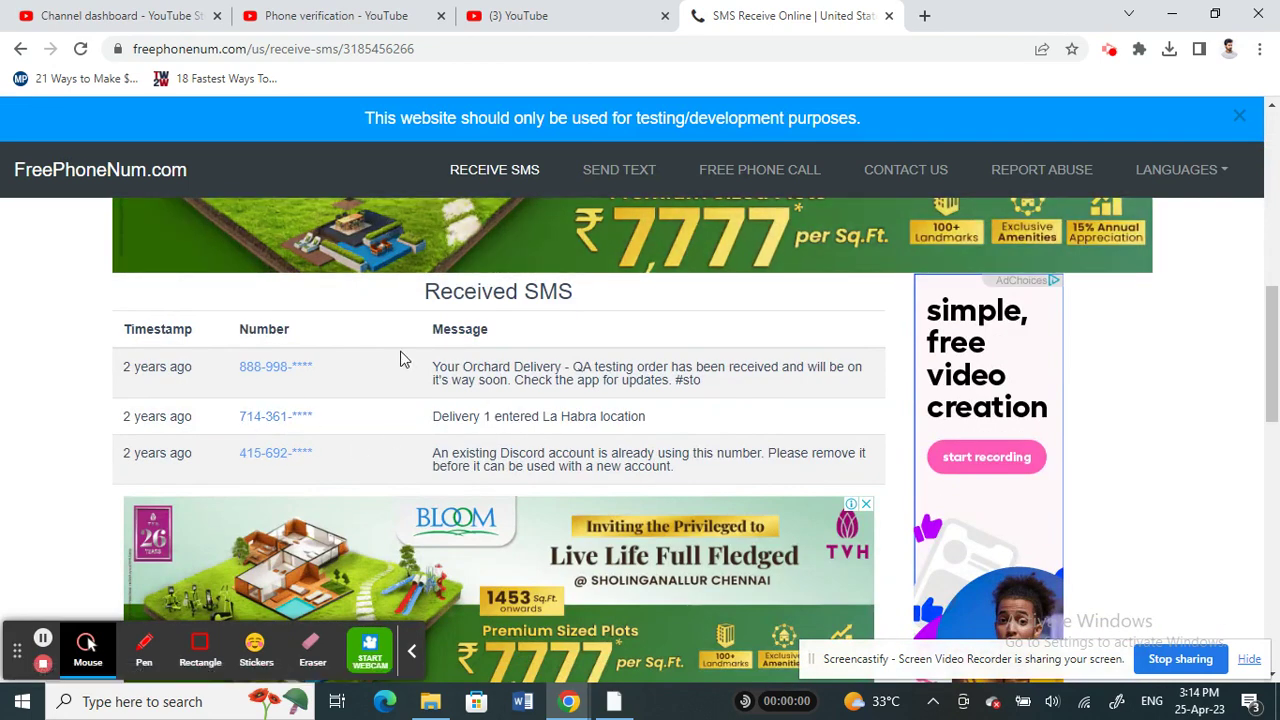
left_click(79, 50)
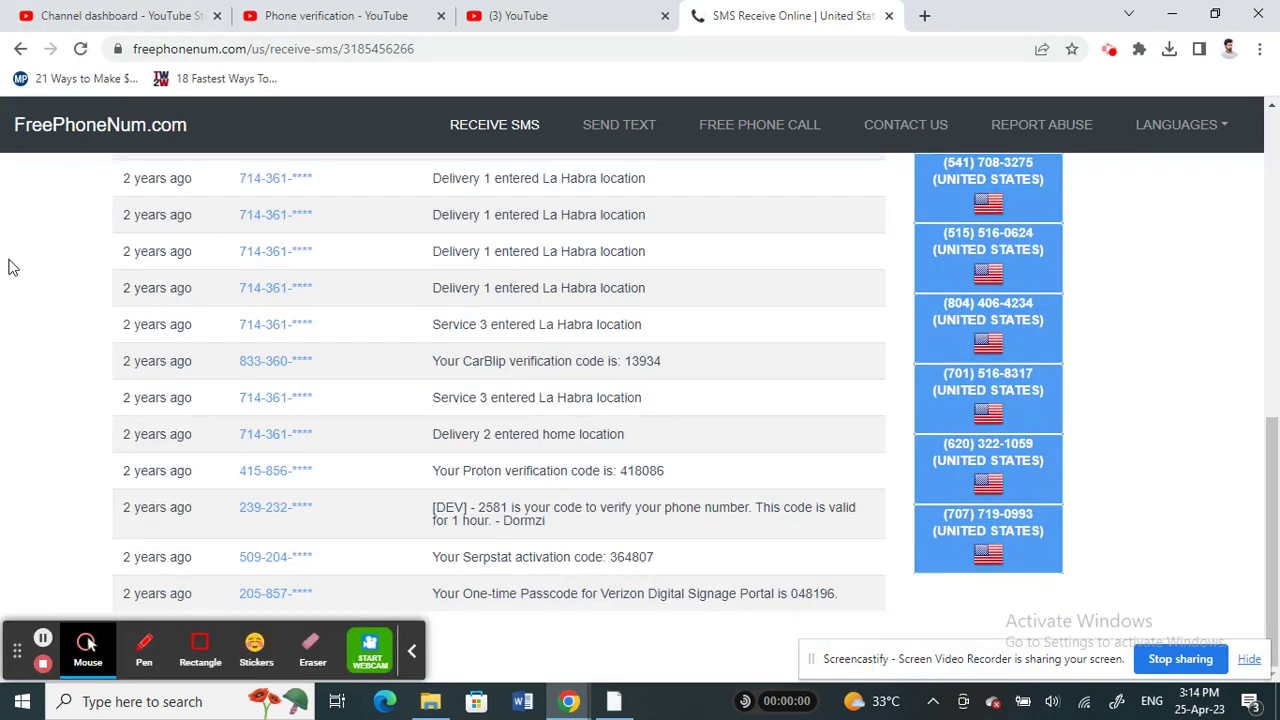
scroll(10, 267, "up", 5)
scroll(31, 266, "up", 3)
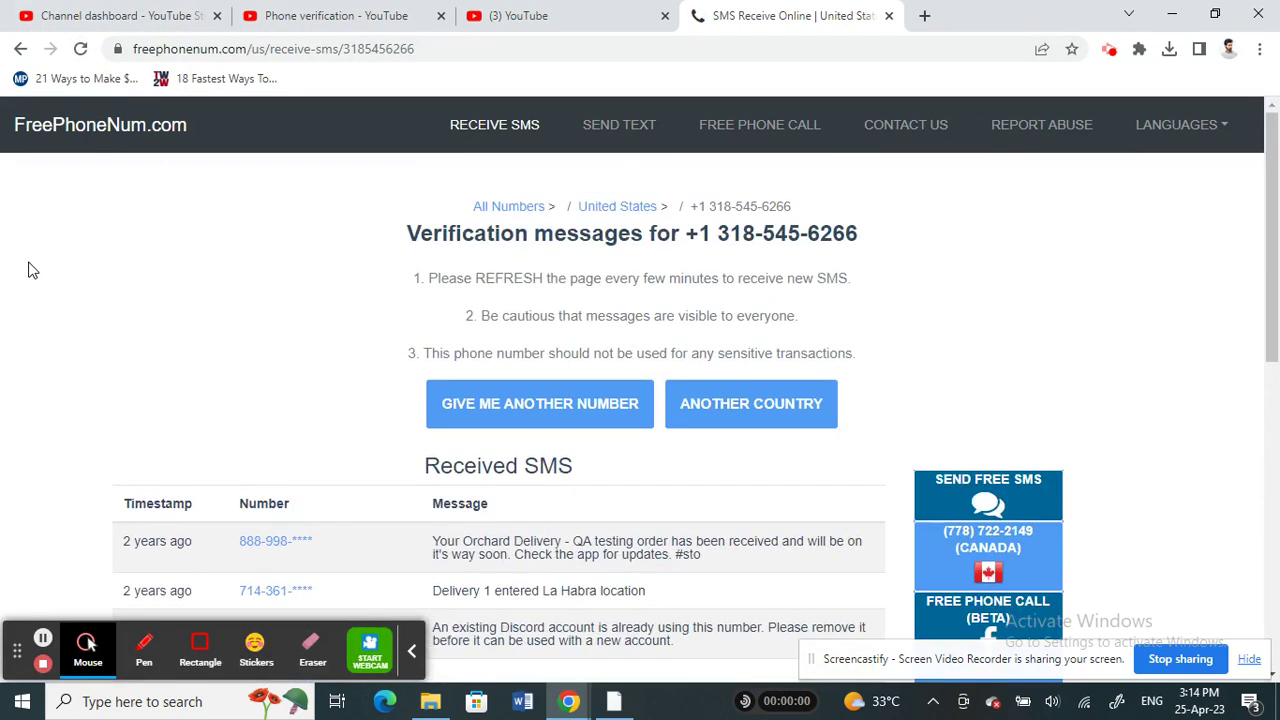
scroll(90, 262, "down", 7)
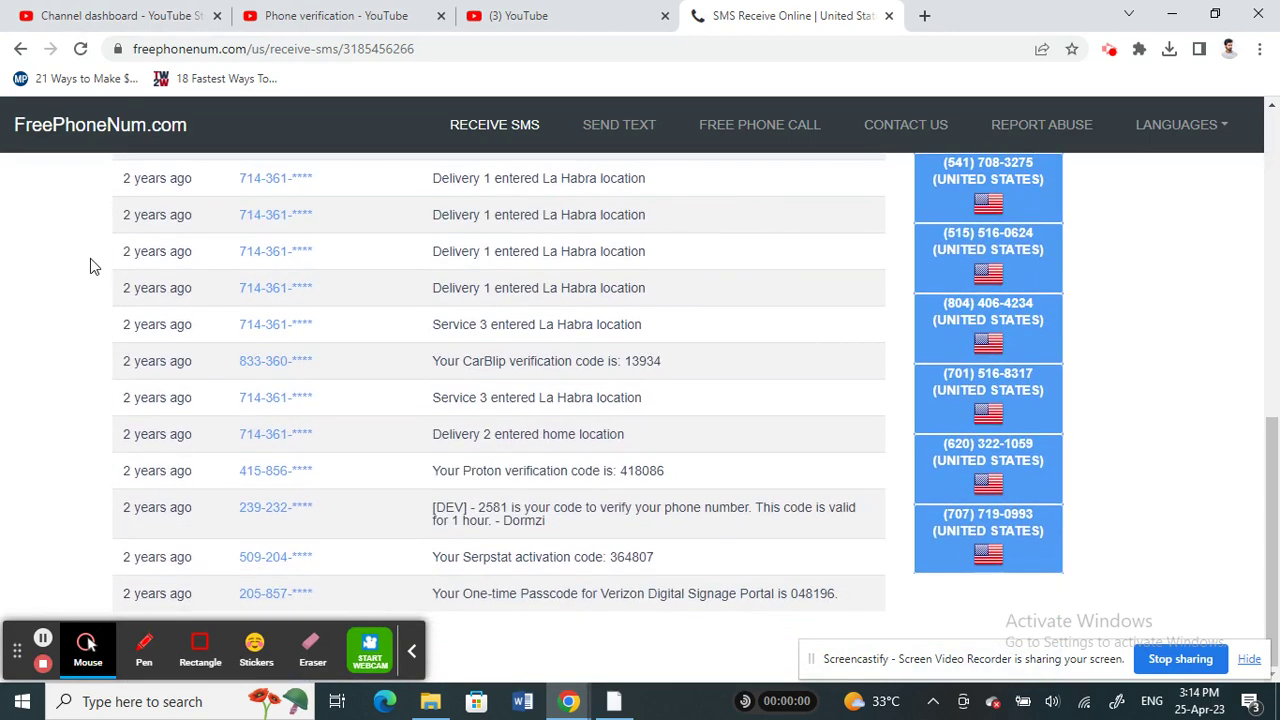
scroll(520, 397, "up", 3)
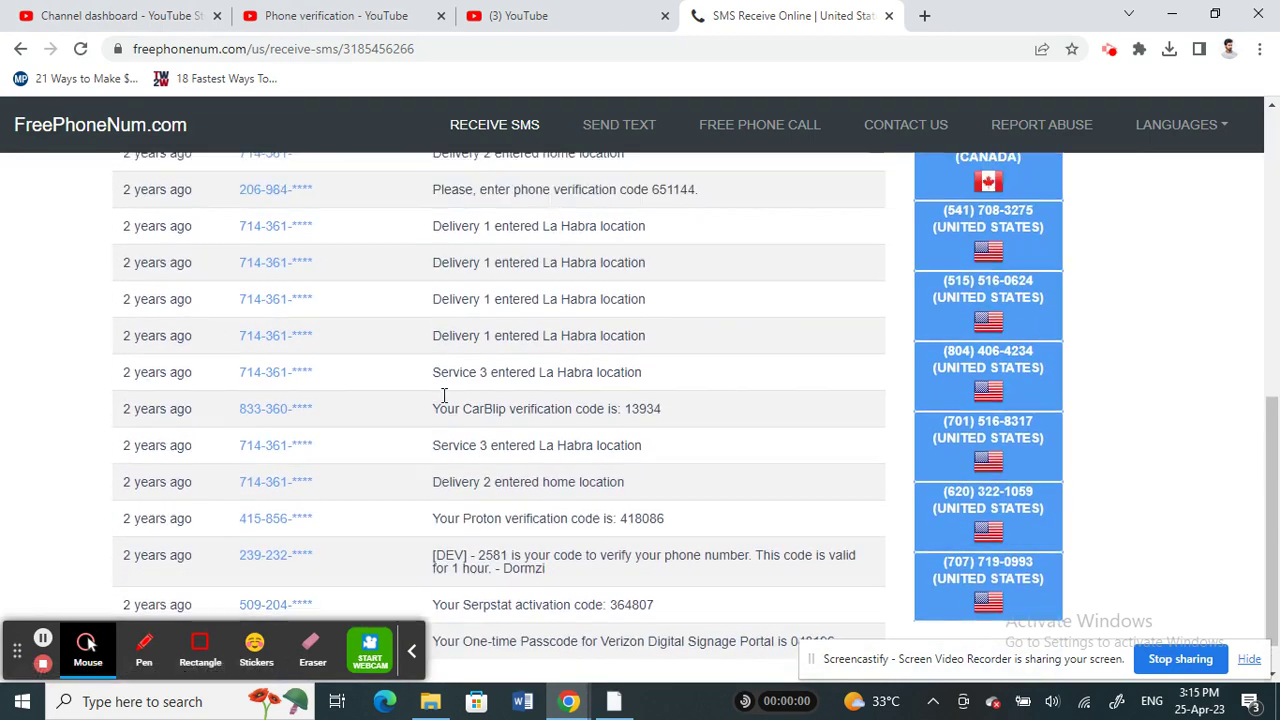
scroll(553, 285, "up", 3)
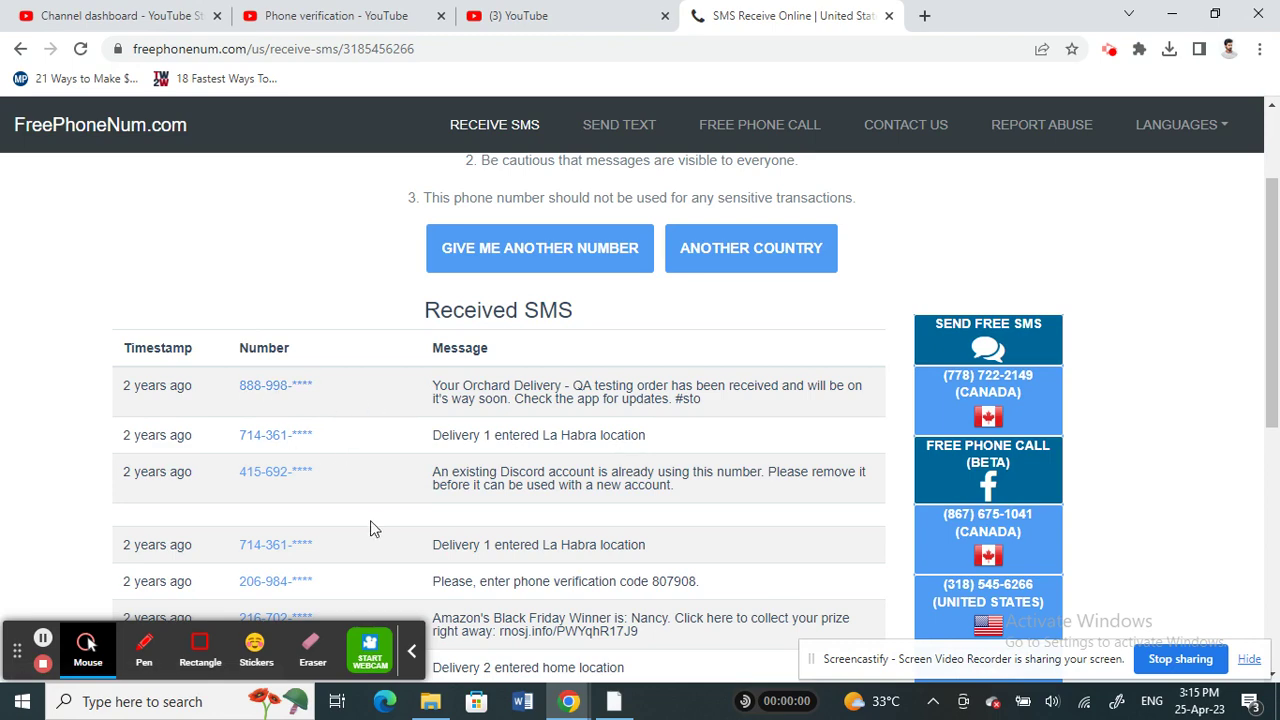
scroll(459, 571, "down", 1)
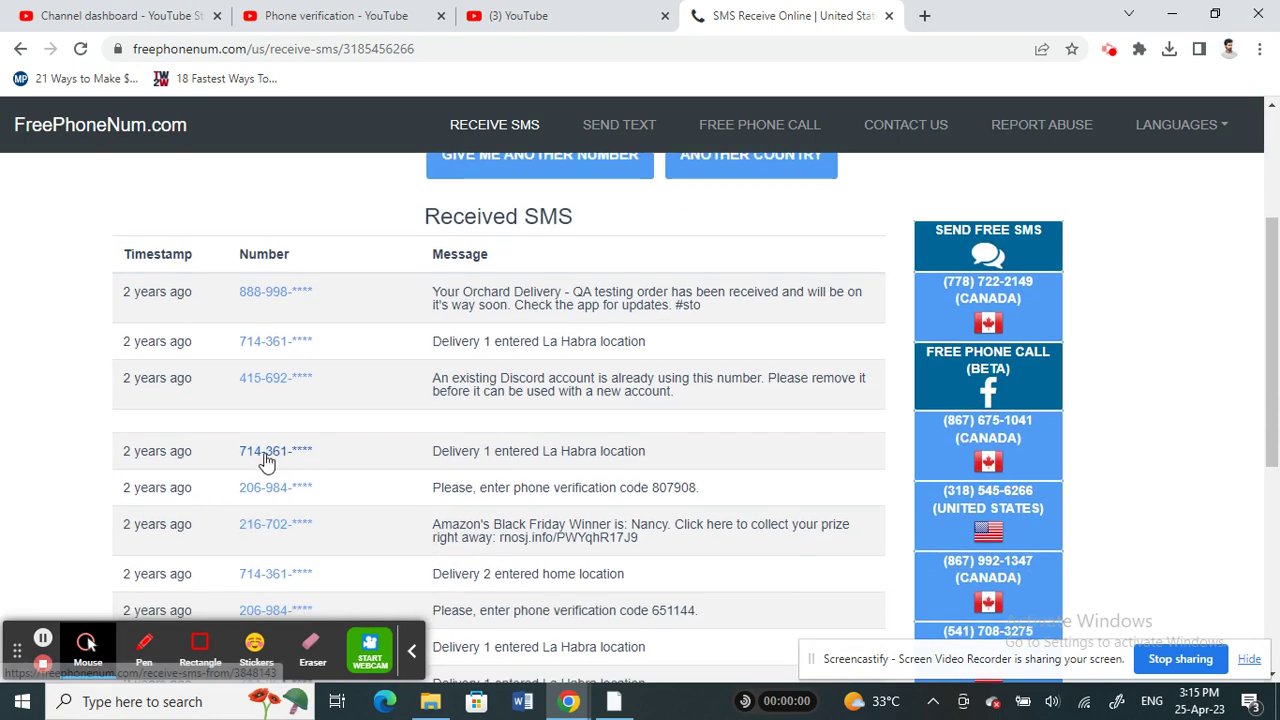
left_click(282, 22)
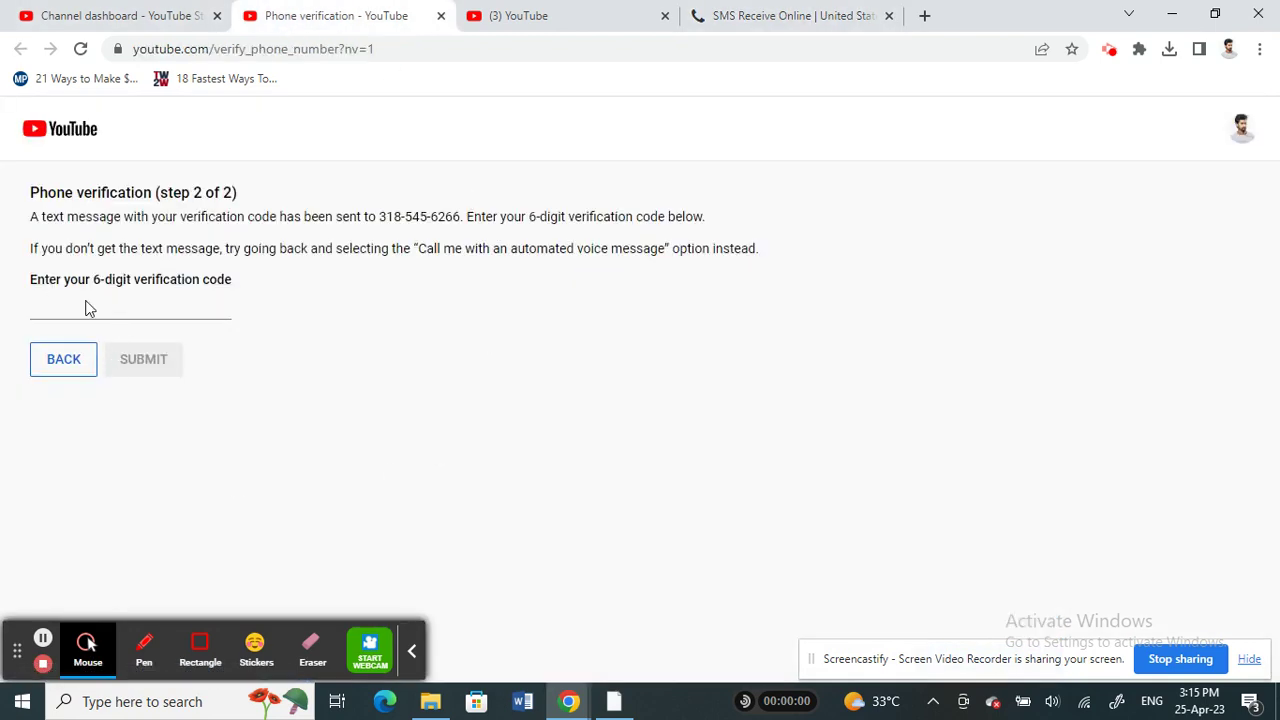